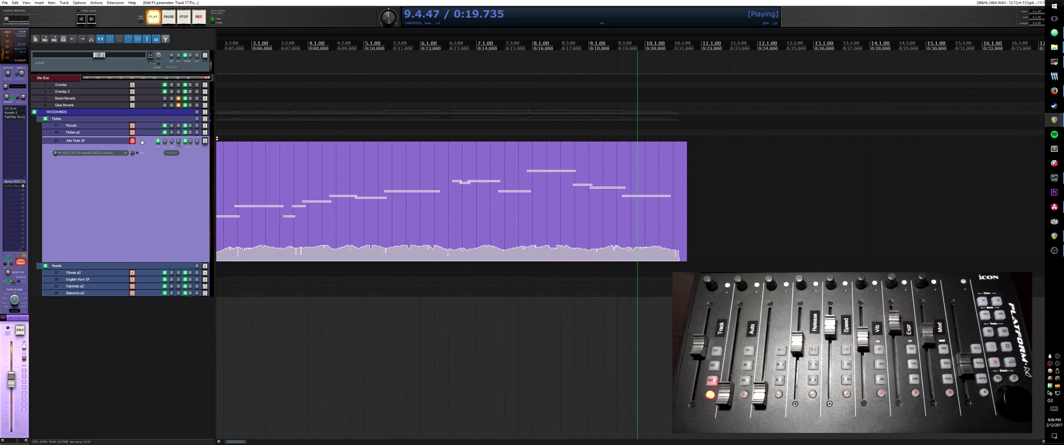
{"action": "key", "text": "space"}
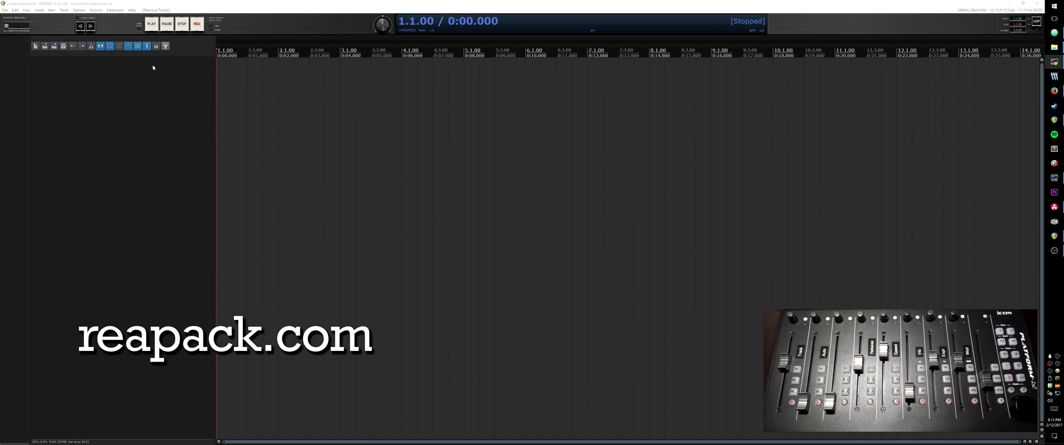
Import the Tack Scripts repository into ReaPack using its master index.xml URL on raw.githubusercontent.com.
{"action": "left_click", "coordinate": [121, 11]}
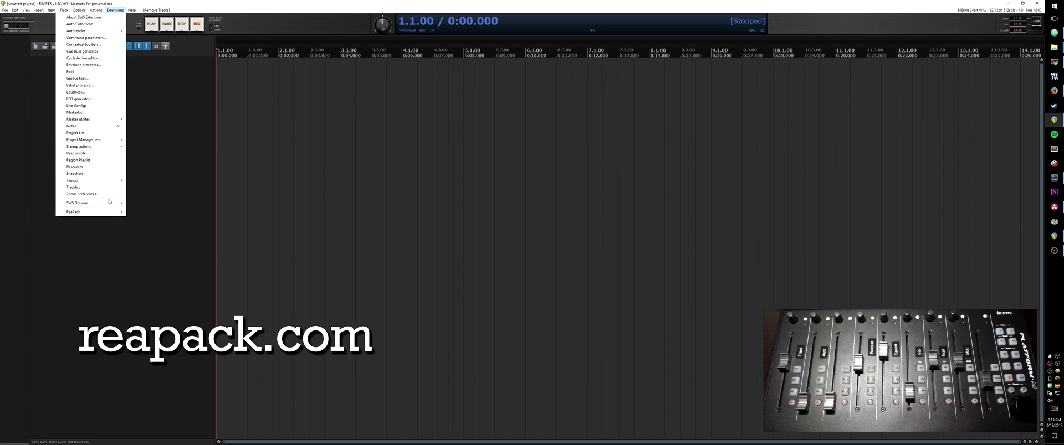
{"action": "mouse_move", "coordinate": [119, 211]}
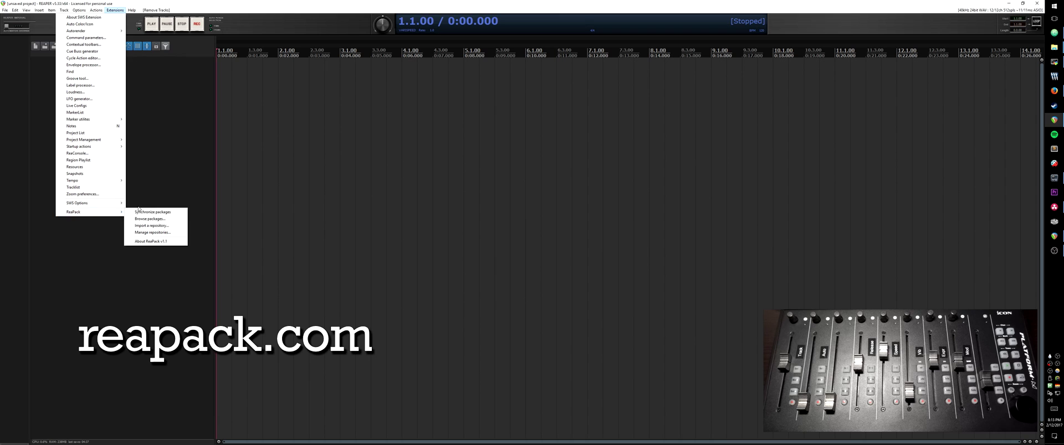
{"action": "left_click", "coordinate": [176, 232]}
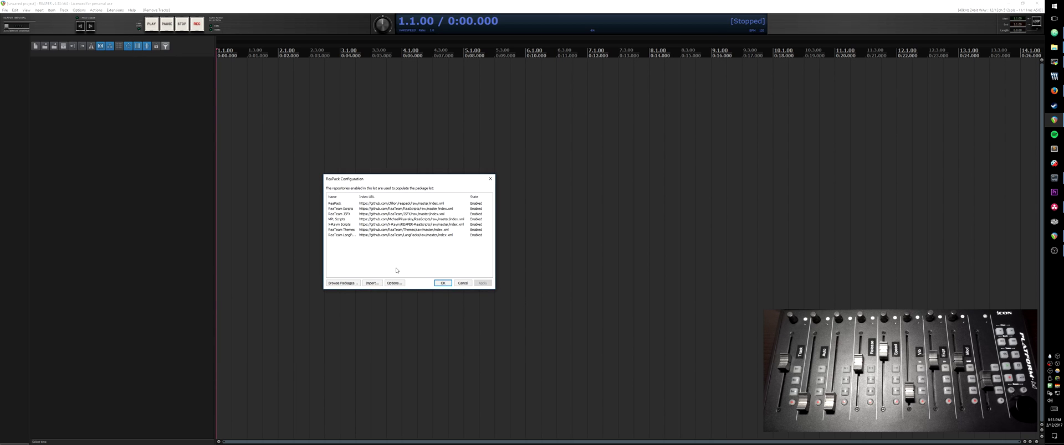
{"action": "left_click", "coordinate": [372, 283]}
{"action": "type", "text": "https://raw.githubusercontent.com/jtackaberry/reascripts/master/index.xml"}
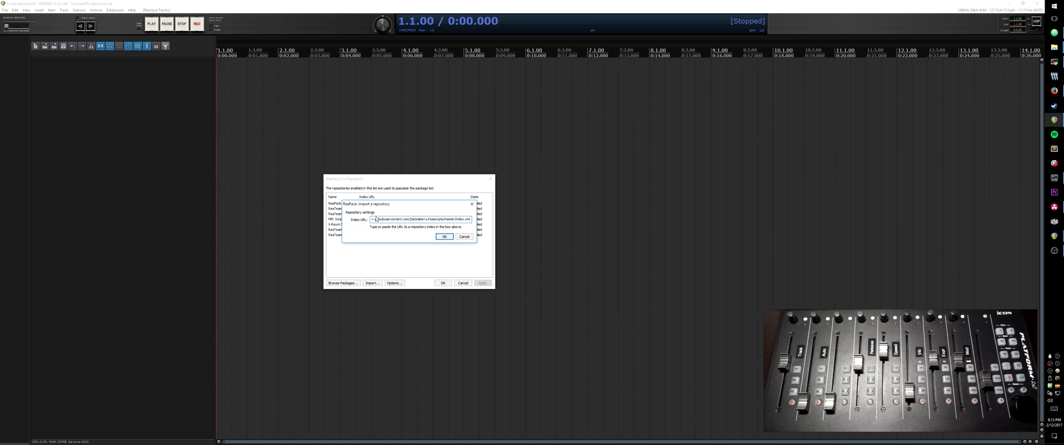
{"action": "left_click_drag", "start_coordinate": [392, 219], "coordinate": [465, 218]}
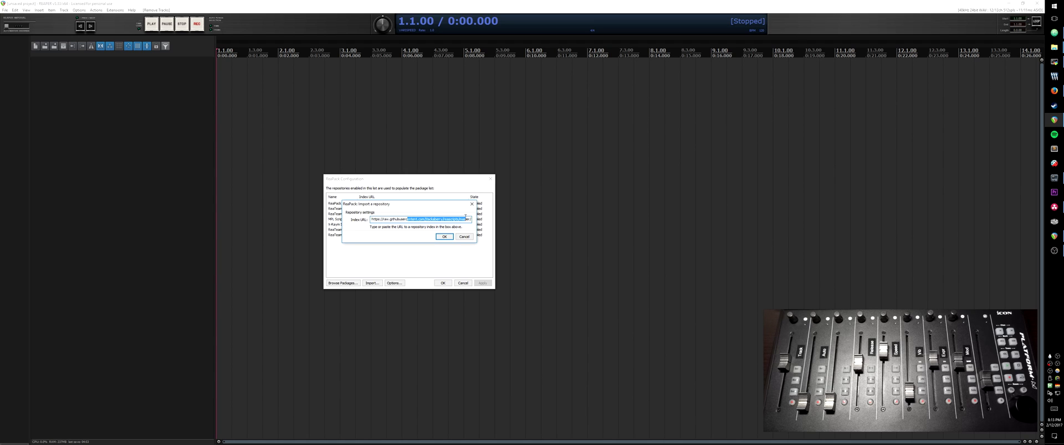
{"action": "left_click", "coordinate": [445, 237]}
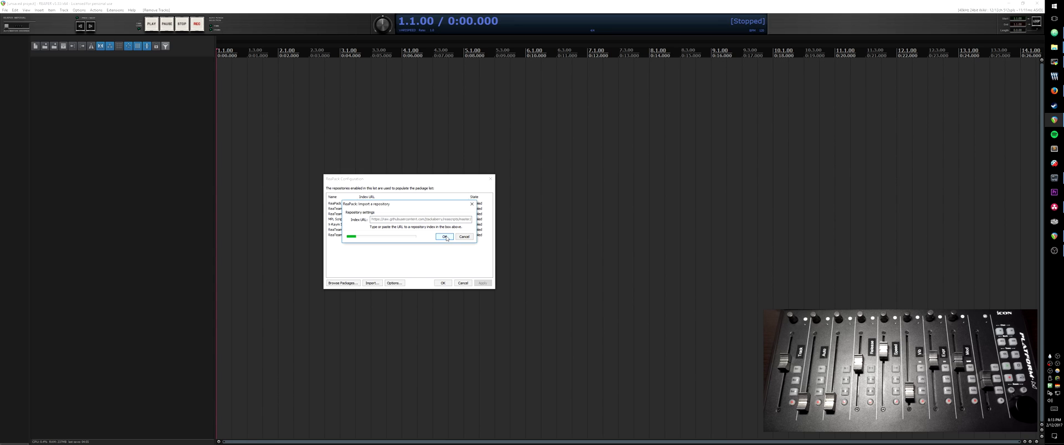
{"action": "left_click", "coordinate": [566, 244]}
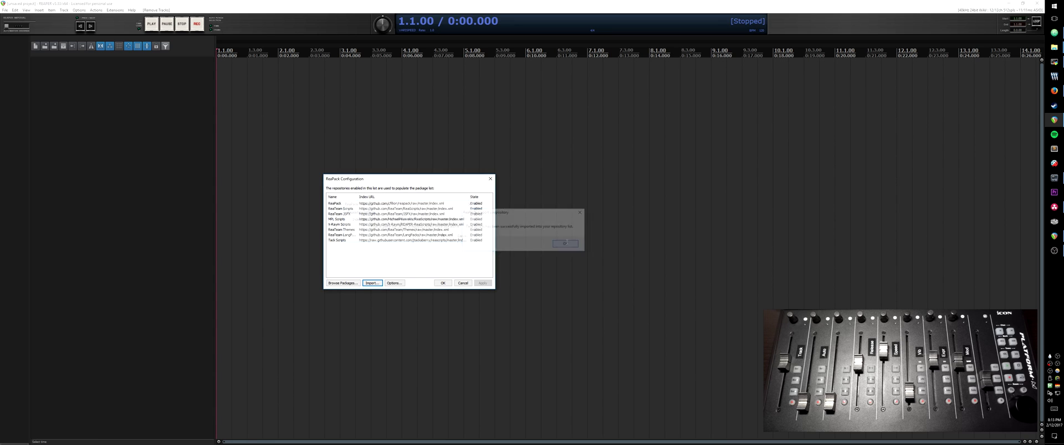
Install all packages from the Tack Scripts repository and close the ReaPack configuration.
{"action": "double_click", "coordinate": [341, 240]}
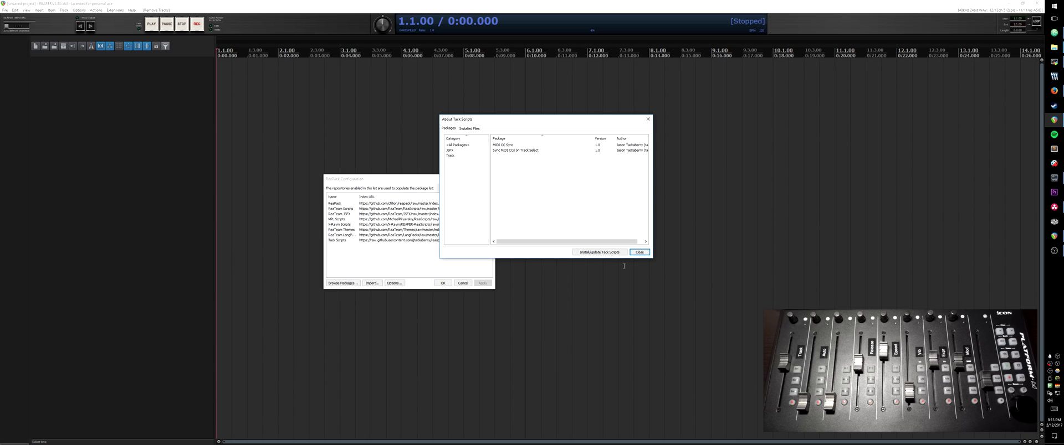
{"action": "left_click", "coordinate": [610, 252]}
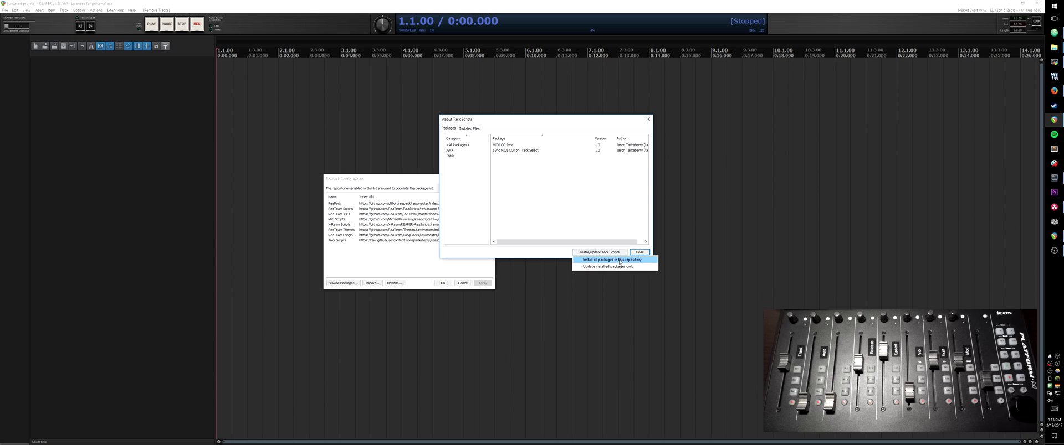
{"action": "left_click", "coordinate": [570, 265]}
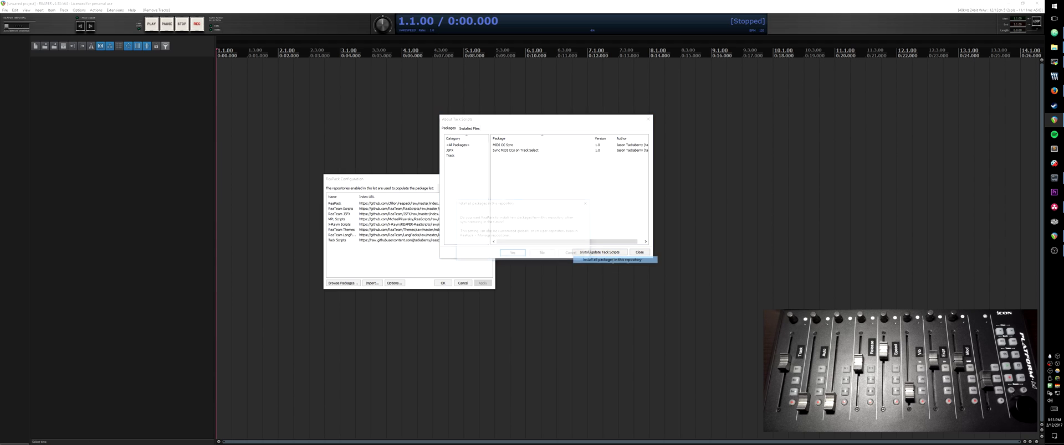
{"action": "left_click", "coordinate": [513, 253]}
{"action": "left_click", "coordinate": [522, 239]}
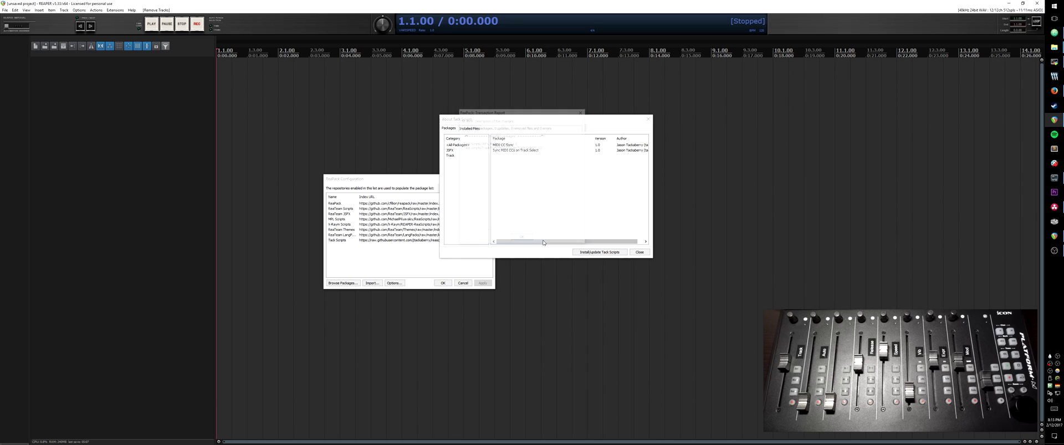
{"action": "left_click", "coordinate": [639, 252]}
{"action": "left_click", "coordinate": [443, 283]}
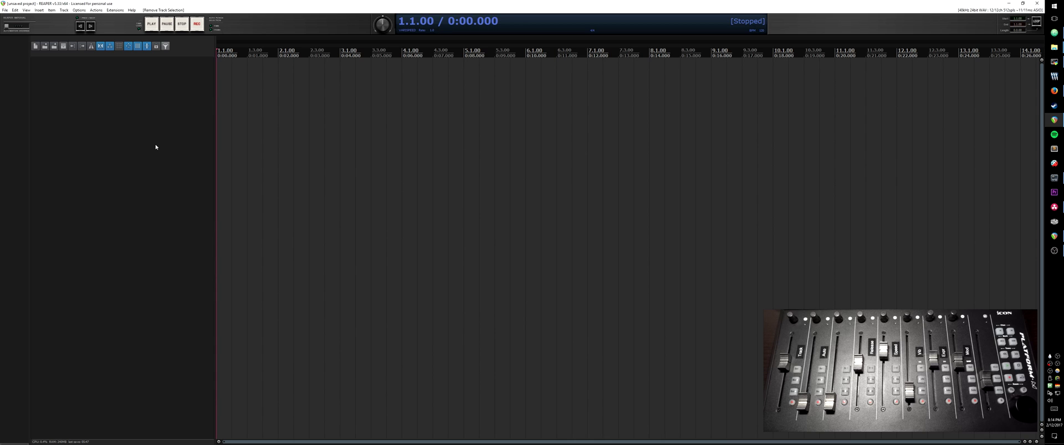
Find the "Sync MIDI CCs on Track Select" script in the action list by filtering for "cc sync" and run it.
{"action": "key", "text": "question"}
{"action": "type", "text": "cc sync"}
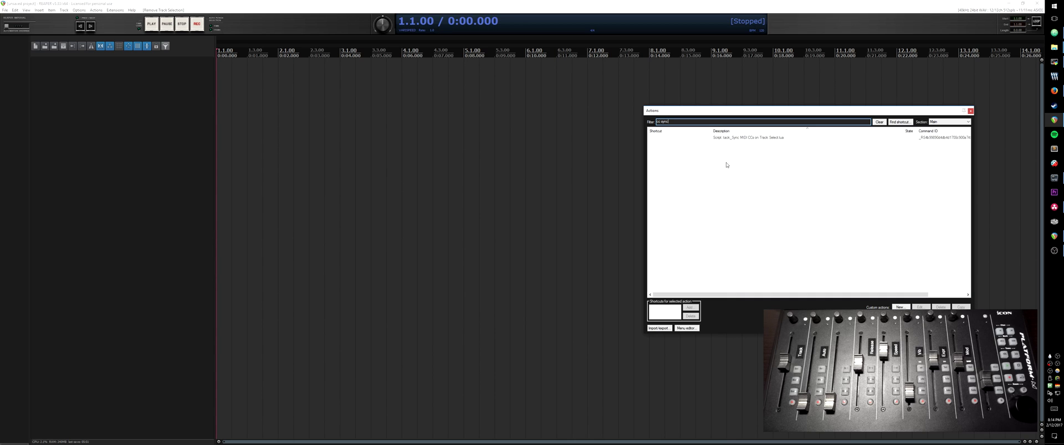
{"action": "left_click", "coordinate": [756, 139]}
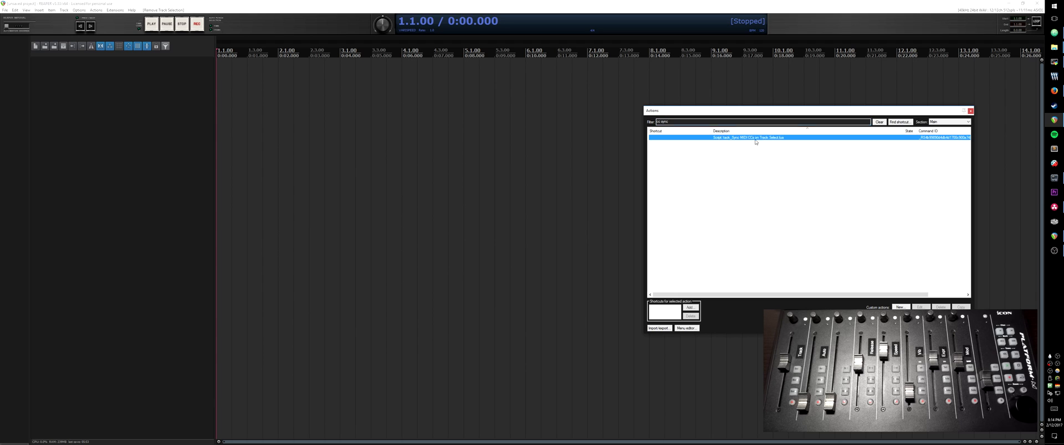
{"action": "left_click_drag", "start_coordinate": [760, 112], "coordinate": [598, 108]}
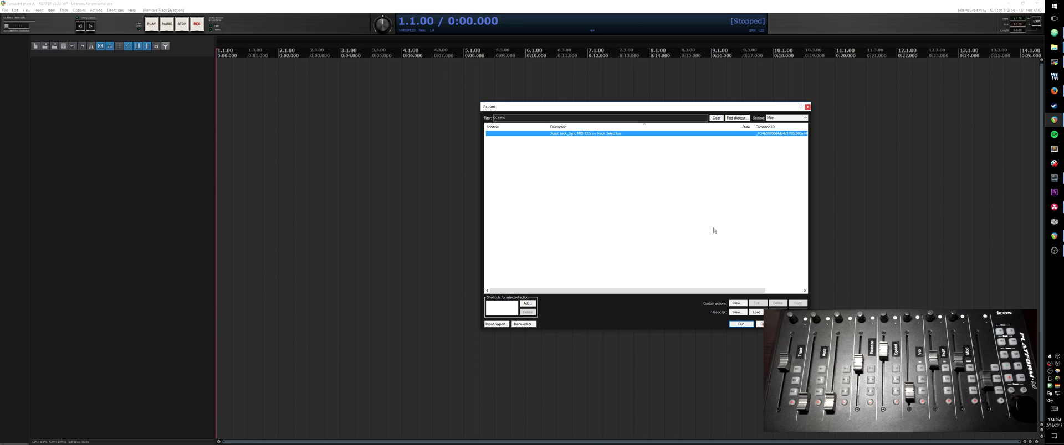
{"action": "left_click", "coordinate": [741, 325]}
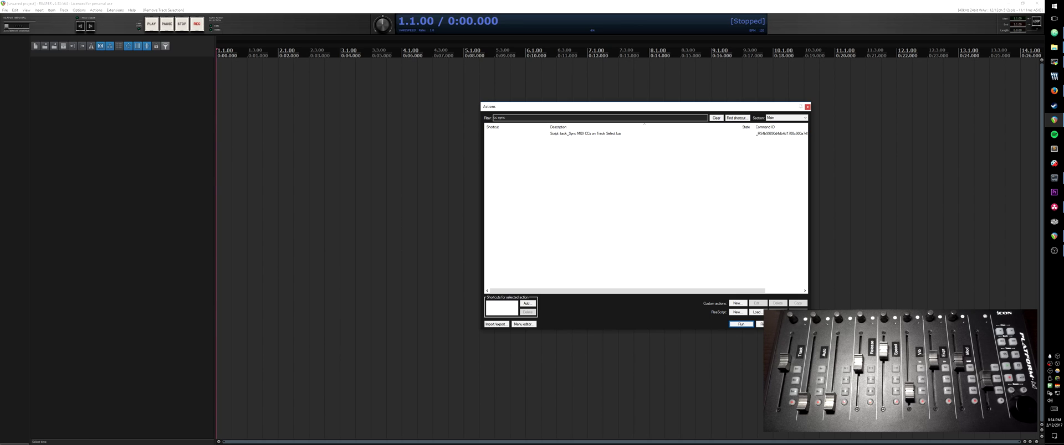
{"action": "key", "text": "Escape"}
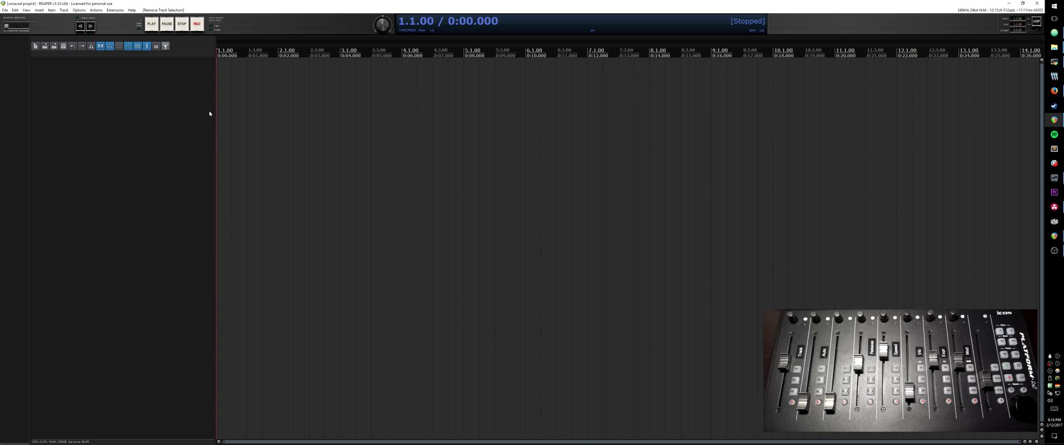
Add a new track, arm it for recording with input monitoring, and set its input to all MIDI inputs on all channels.
{"action": "double_click", "coordinate": [178, 81]}
{"action": "left_click", "coordinate": [133, 62]}
{"action": "right_click", "coordinate": [133, 64]}
{"action": "left_click", "coordinate": [146, 71]}
{"action": "right_click", "coordinate": [133, 62]}
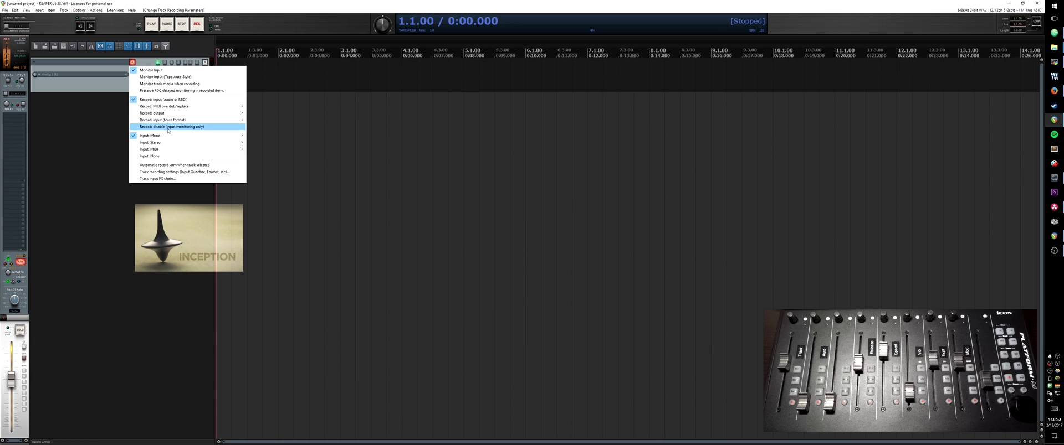
{"action": "mouse_move", "coordinate": [156, 150]}
{"action": "mouse_move", "coordinate": [91, 163]}
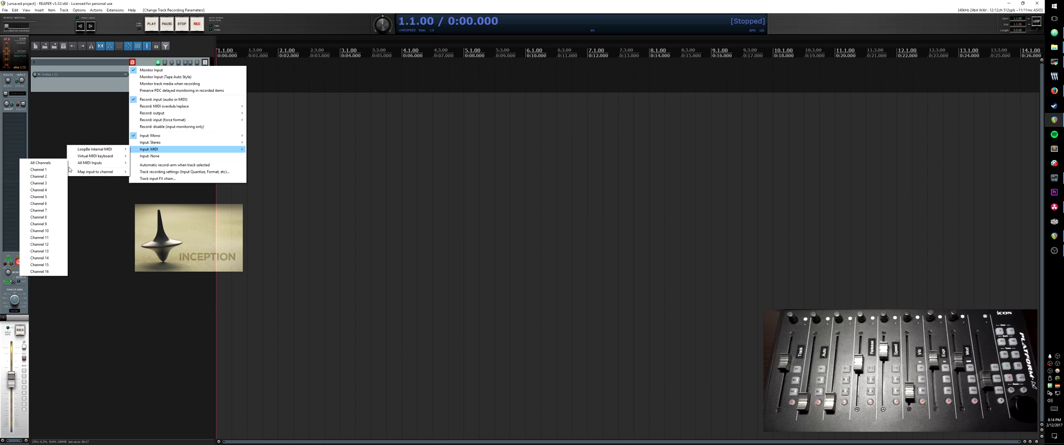
{"action": "left_click", "coordinate": [44, 163]}
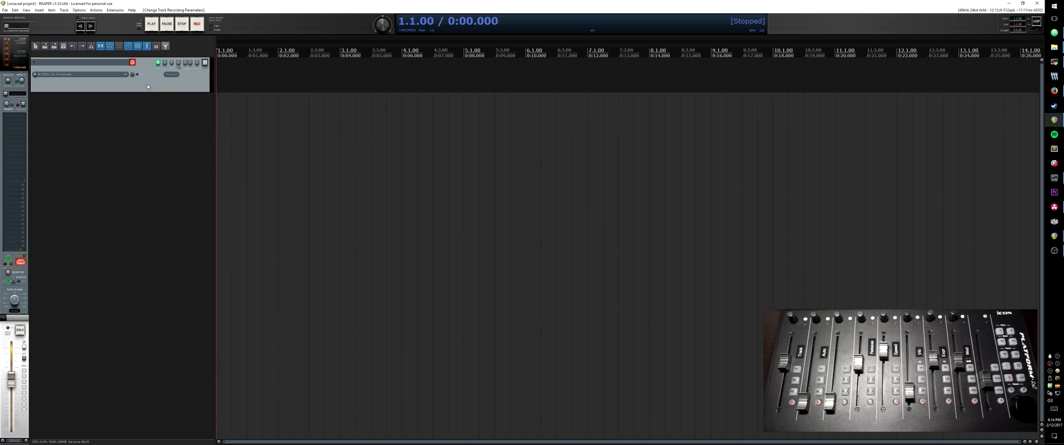
Add the CC Sync JS plugin to the new track's FX, keeping its default settings.
{"action": "left_click", "coordinate": [26, 112]}
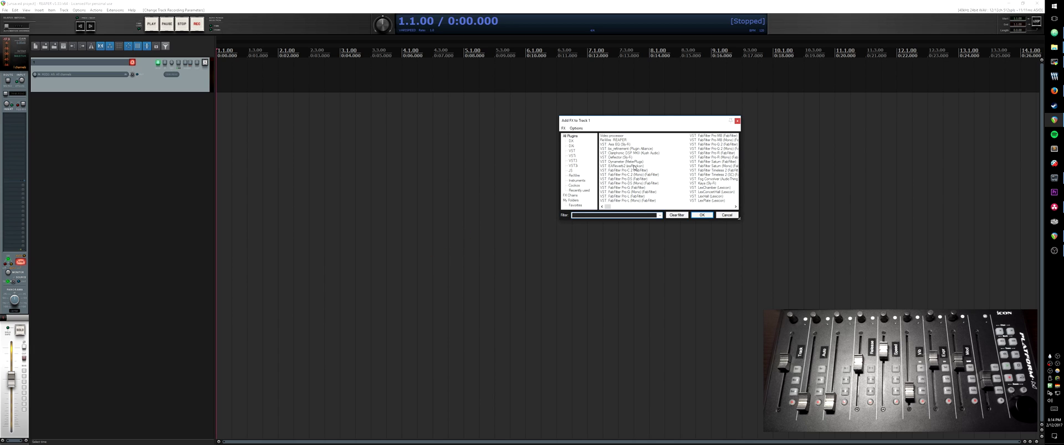
{"action": "type", "text": "cc sync"}
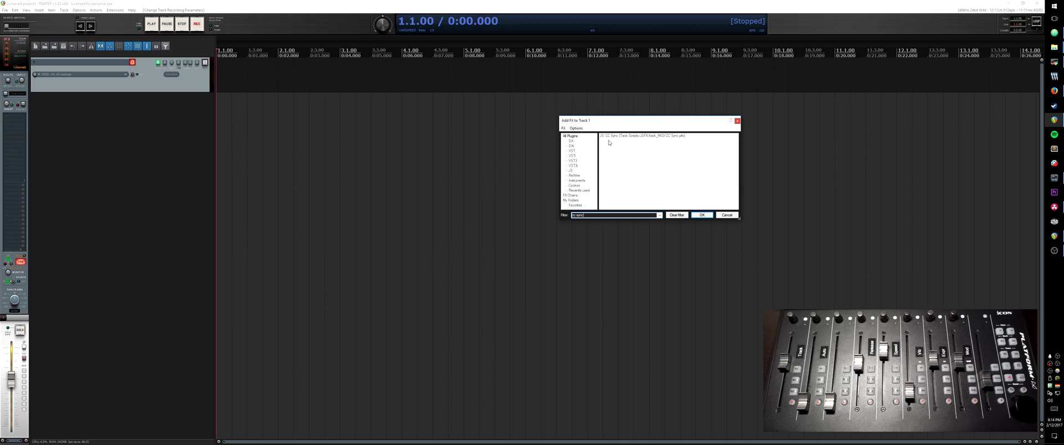
{"action": "double_click", "coordinate": [612, 135]}
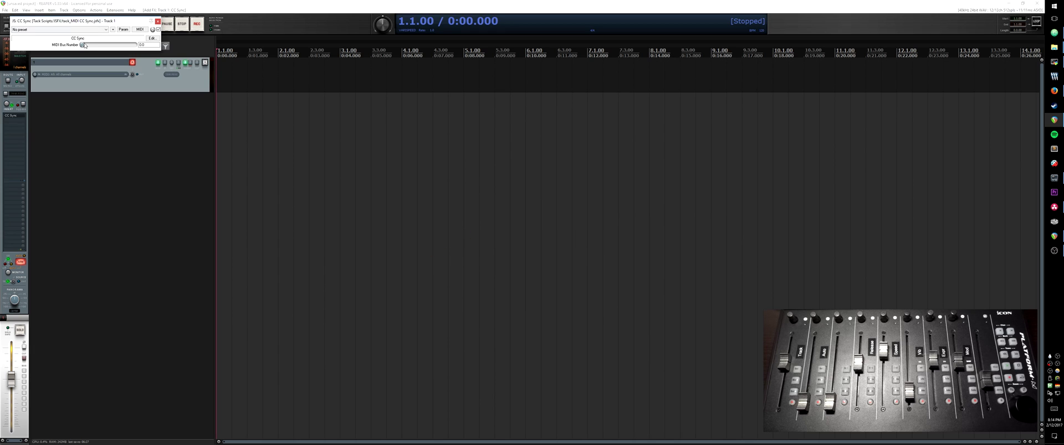
{"action": "left_click", "coordinate": [158, 22]}
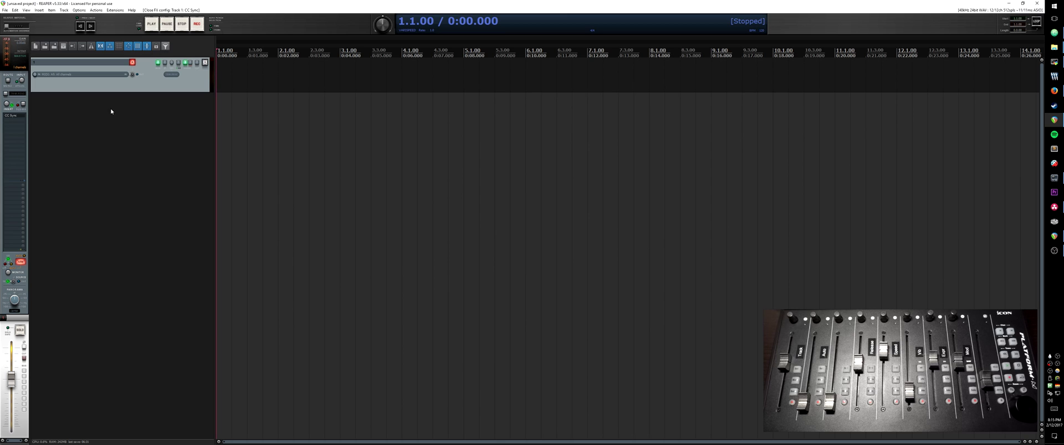
Duplicate the track together with its CC Sync effect and select each of the two tracks in turn.
{"action": "key", "text": "ctrl+d"}
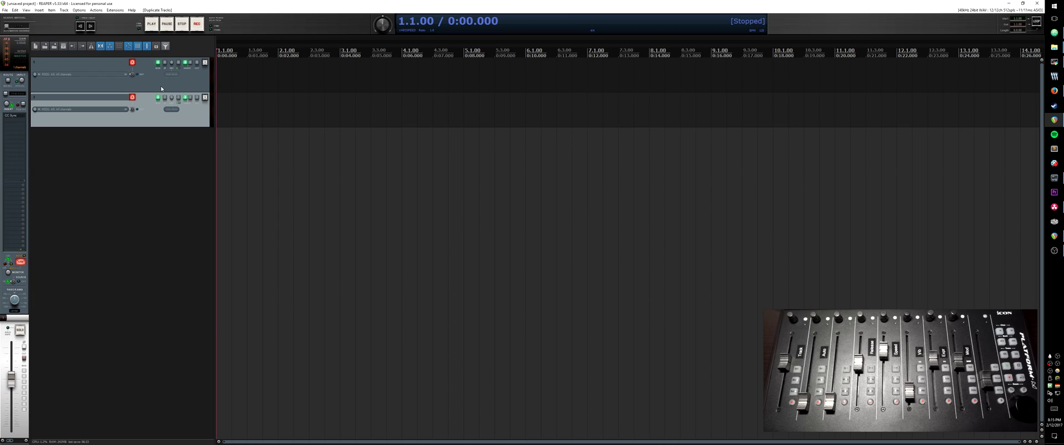
{"action": "left_click", "coordinate": [161, 87]}
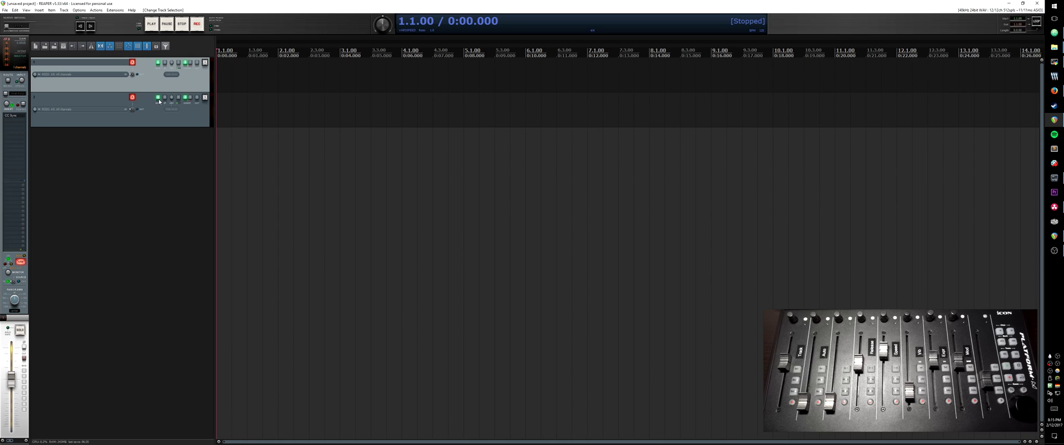
{"action": "left_click", "coordinate": [160, 101]}
Enable automatic record-arm on selection for both tracks, and select the first track.
{"action": "right_click", "coordinate": [132, 65]}
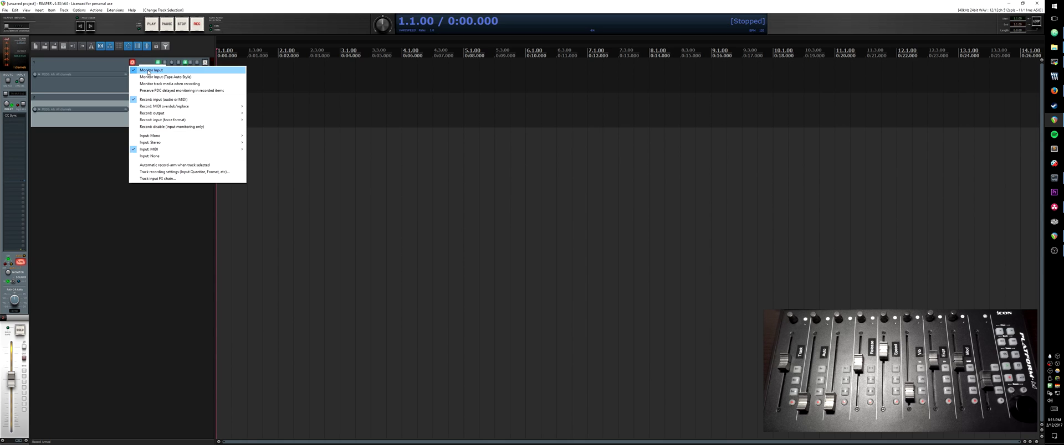
{"action": "left_click", "coordinate": [163, 166]}
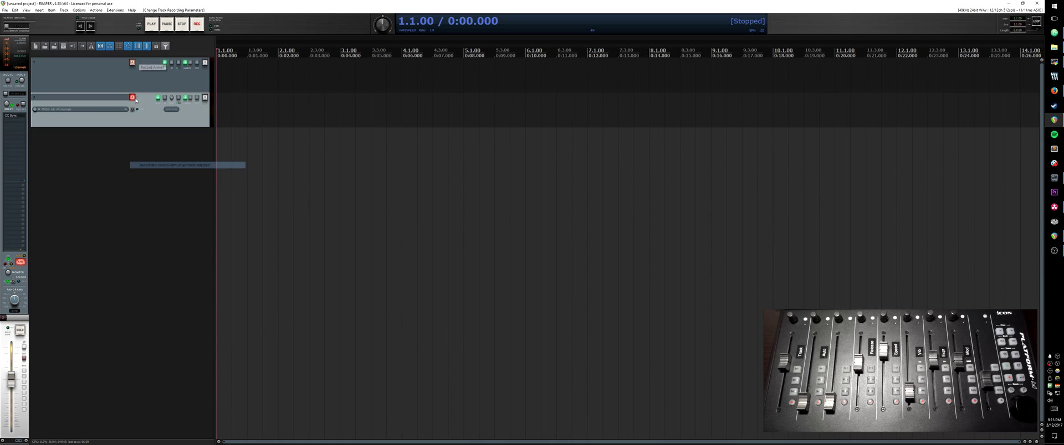
{"action": "right_click", "coordinate": [132, 97]}
{"action": "left_click", "coordinate": [166, 200]}
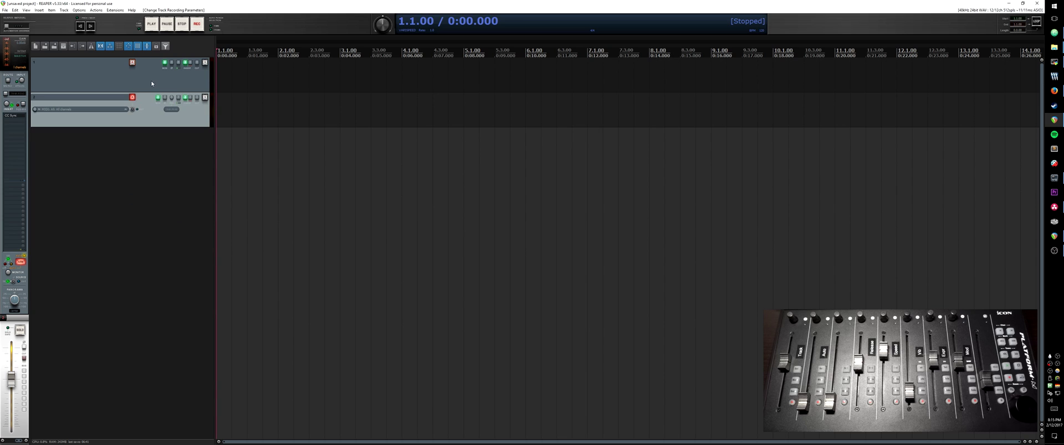
{"action": "left_click", "coordinate": [171, 110]}
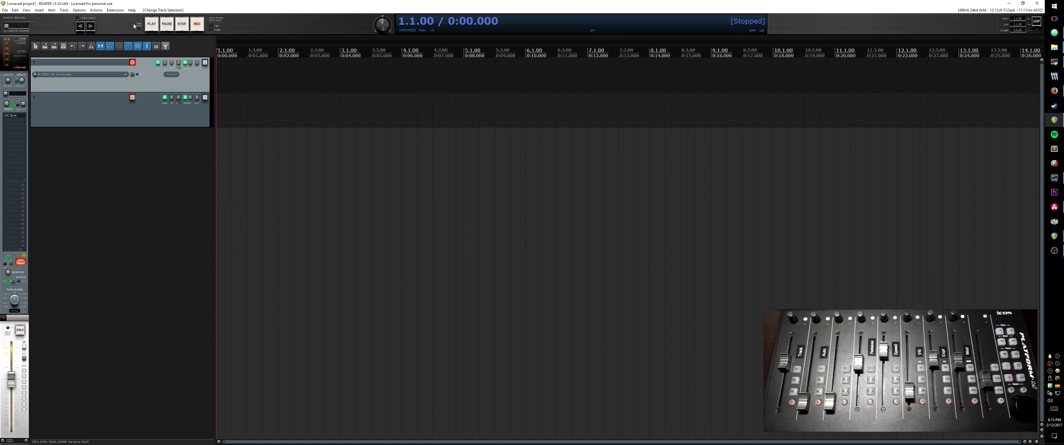
Enable the Platform M V1.03 device as a MIDI input in the MIDI device preferences.
{"action": "left_click", "coordinate": [78, 10]}
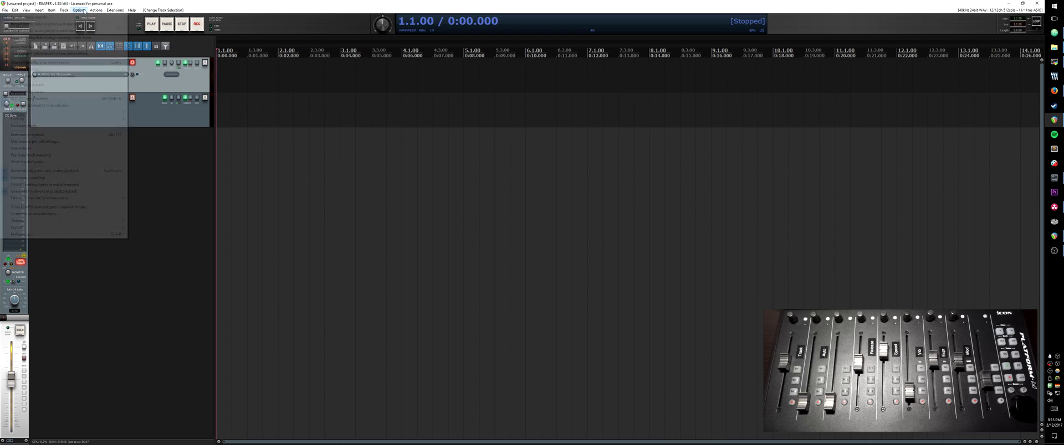
{"action": "left_click", "coordinate": [52, 234]}
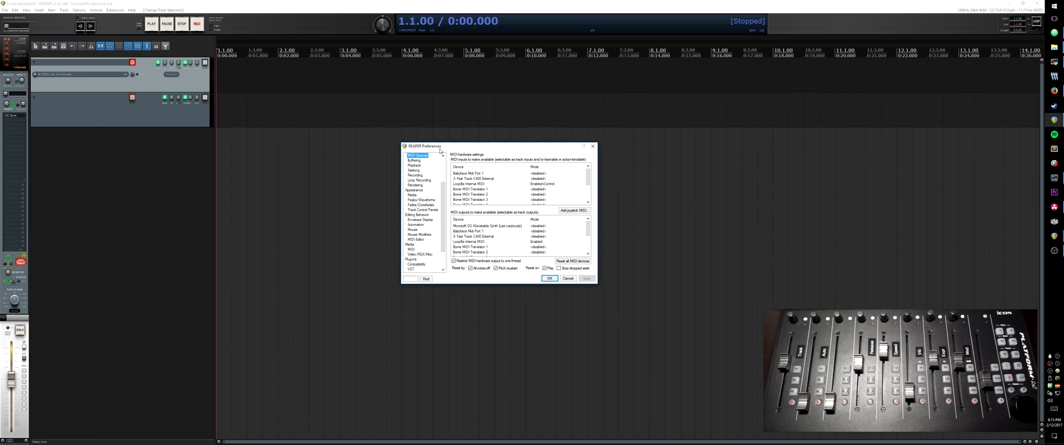
{"action": "scroll", "coordinate": [434, 179], "scroll_direction": "down", "scroll_amount": 2}
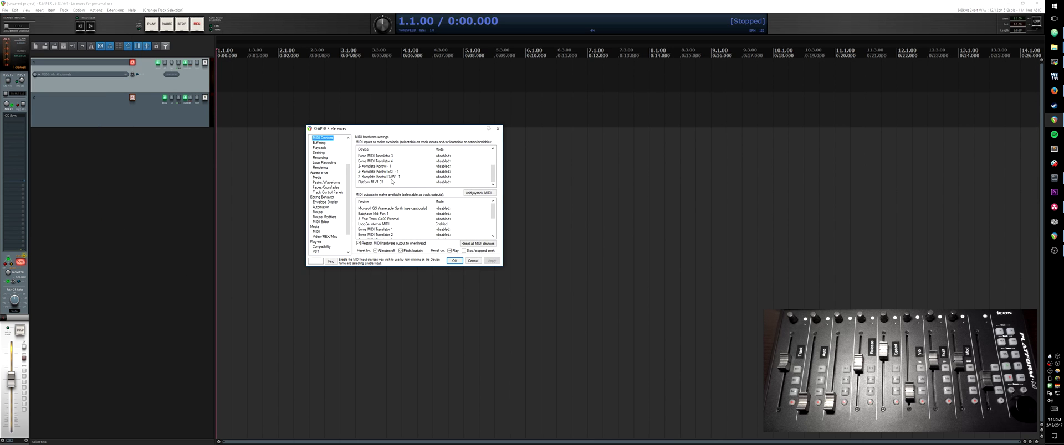
{"action": "left_click", "coordinate": [444, 183]}
{"action": "right_click", "coordinate": [444, 183]}
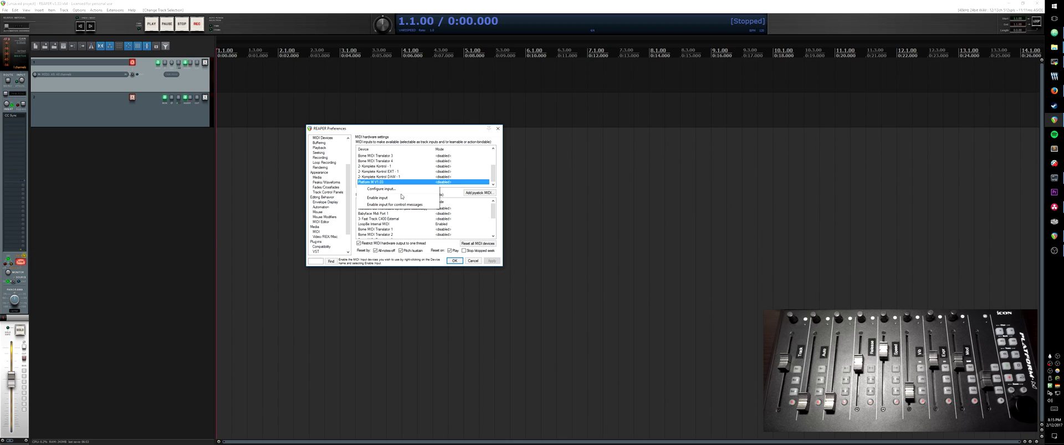
{"action": "left_click", "coordinate": [383, 198]}
Enable the Platform M V1.03 device as a MIDI output.
{"action": "scroll", "coordinate": [388, 221], "scroll_direction": "down", "scroll_amount": 3}
{"action": "left_click", "coordinate": [368, 235]}
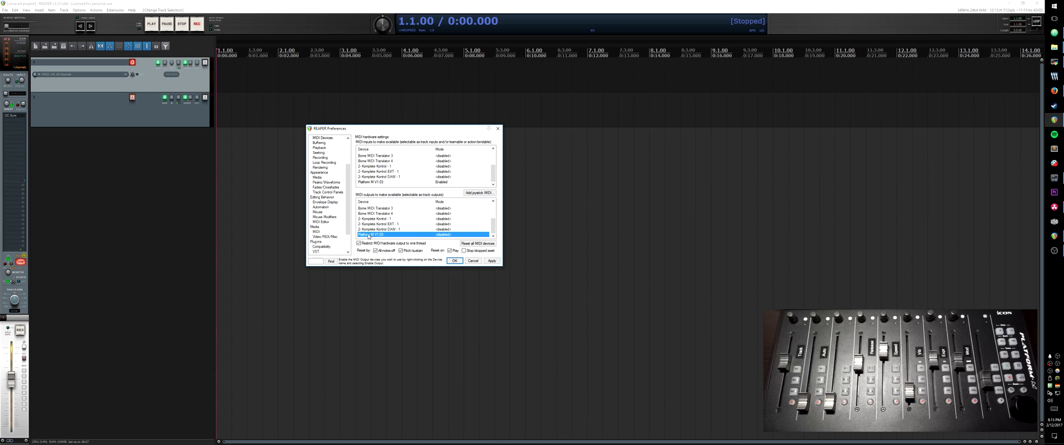
{"action": "right_click", "coordinate": [442, 236]}
{"action": "left_click", "coordinate": [399, 246]}
Give the Platform M output the alias "Platform M V1.03 - Track Output" and save the preferences.
{"action": "right_click", "coordinate": [387, 237]}
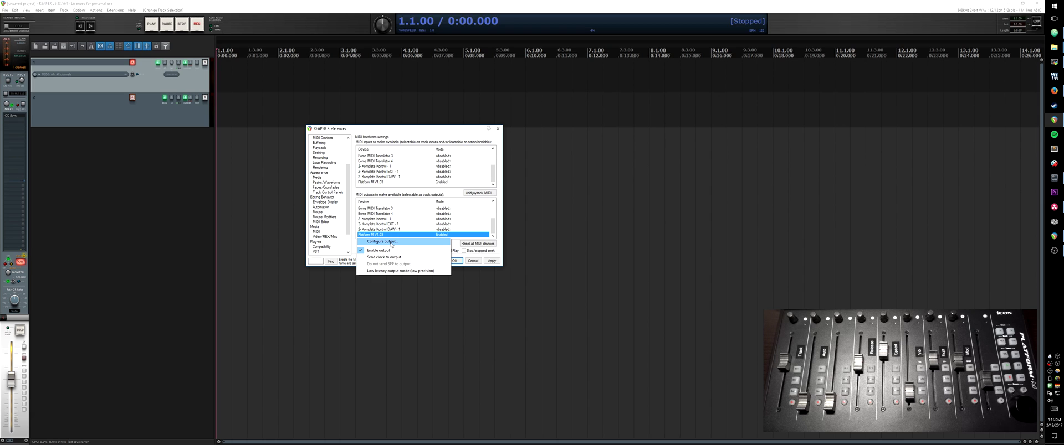
{"action": "left_click", "coordinate": [392, 243]}
{"action": "left_click", "coordinate": [371, 156]}
{"action": "type", "text": "- Track Output"}
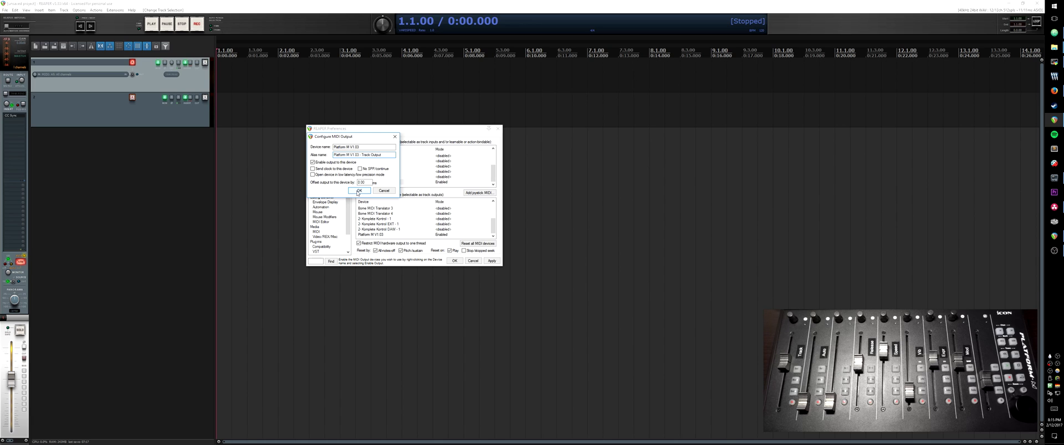
{"action": "left_click", "coordinate": [359, 191]}
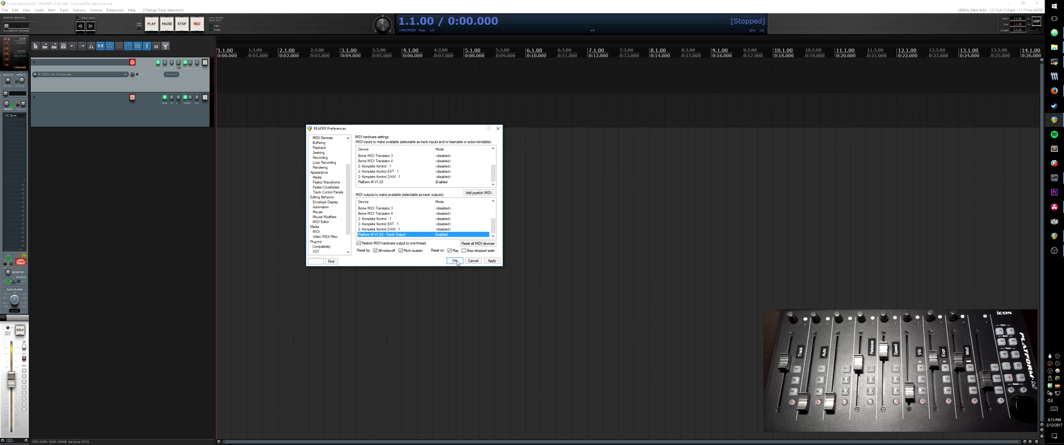
{"action": "left_click", "coordinate": [454, 260]}
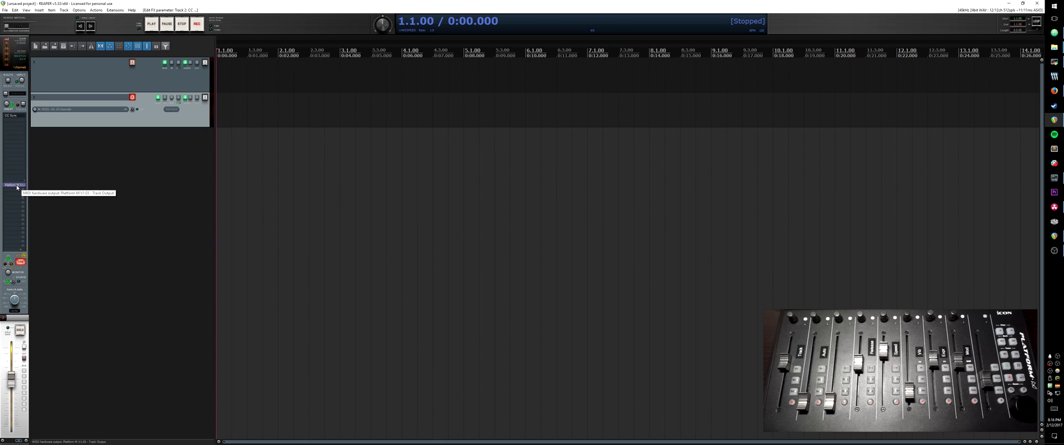
Switch the selection back and forth between the two tracks to test the controller's fader feedback.
{"action": "left_click", "coordinate": [154, 85]}
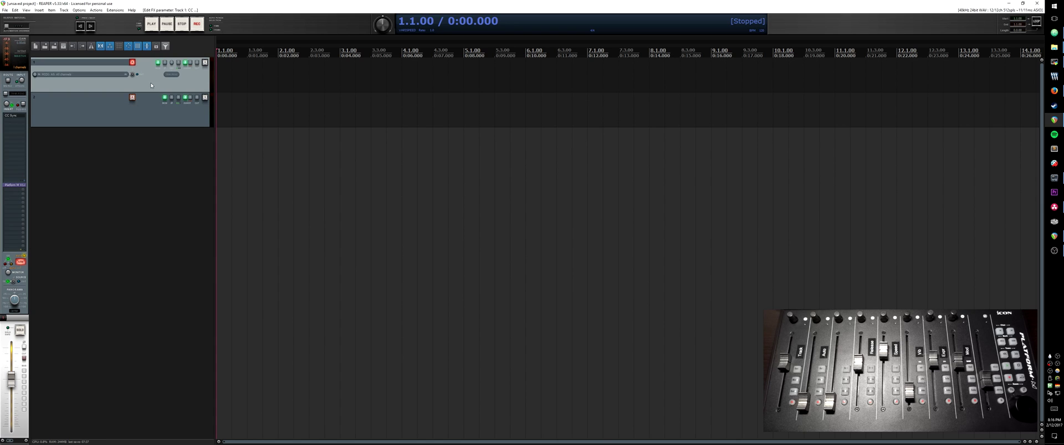
{"action": "left_click", "coordinate": [152, 118]}
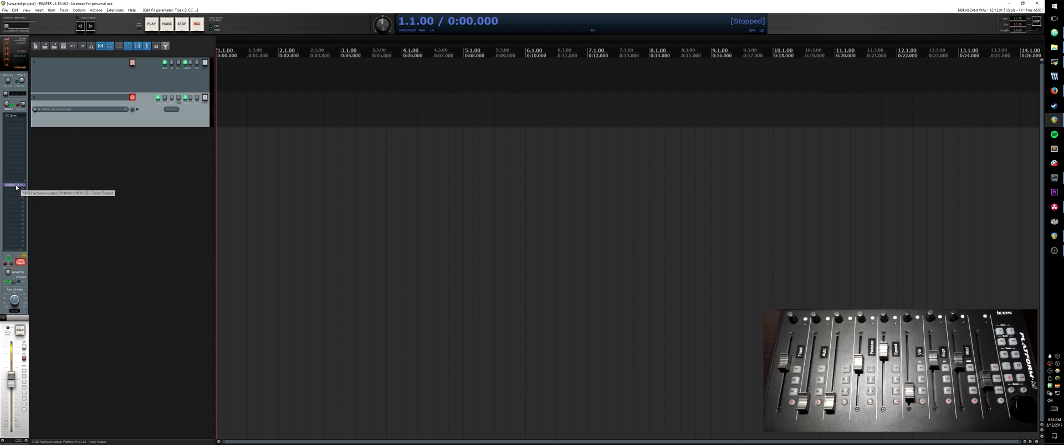
{"action": "key", "text": "Up"}
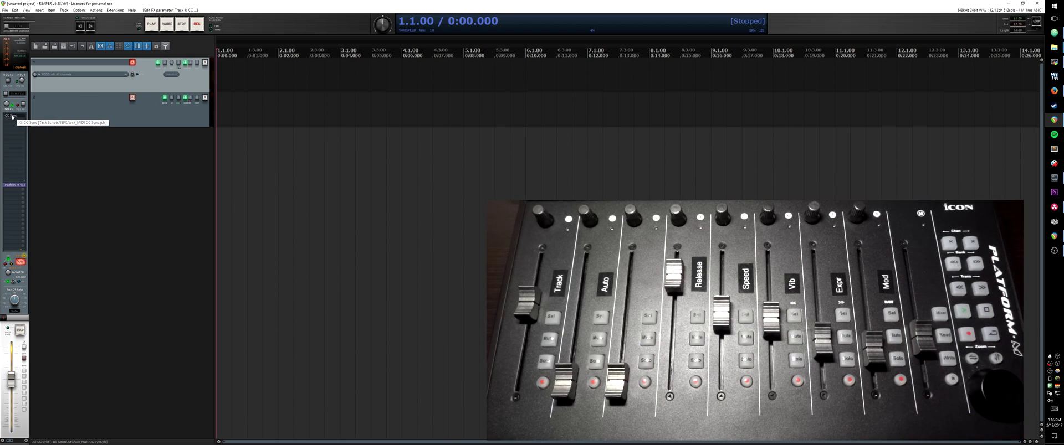
{"action": "left_click", "coordinate": [137, 113]}
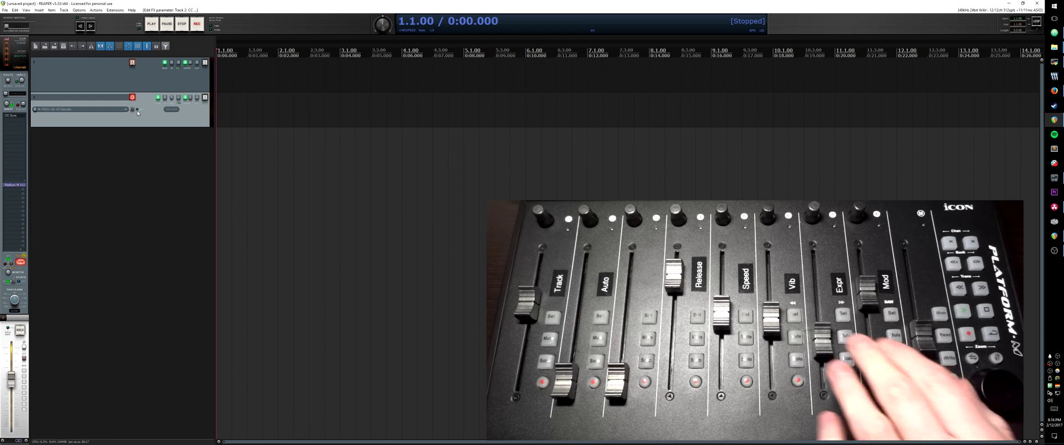
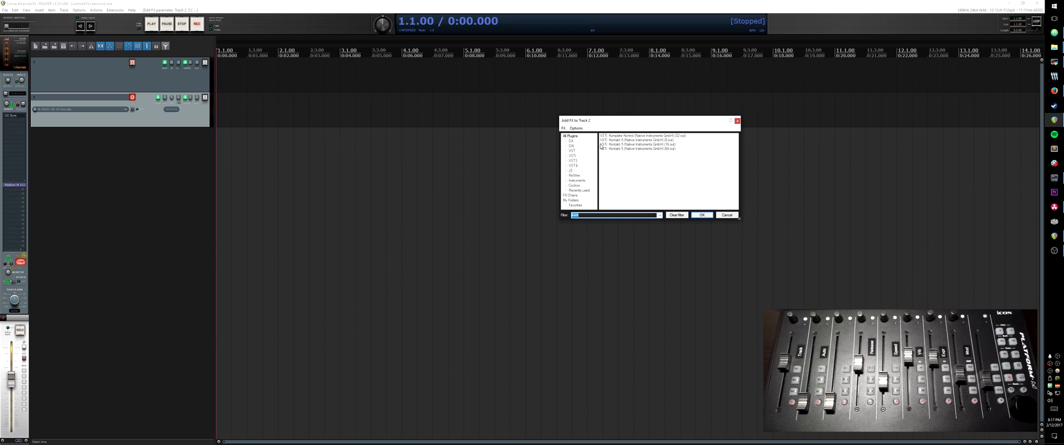
Add Kontakt 5 (8 out) to the second track, close its window, and select each track in turn to test the faders.
{"action": "double_click", "coordinate": [642, 141]}
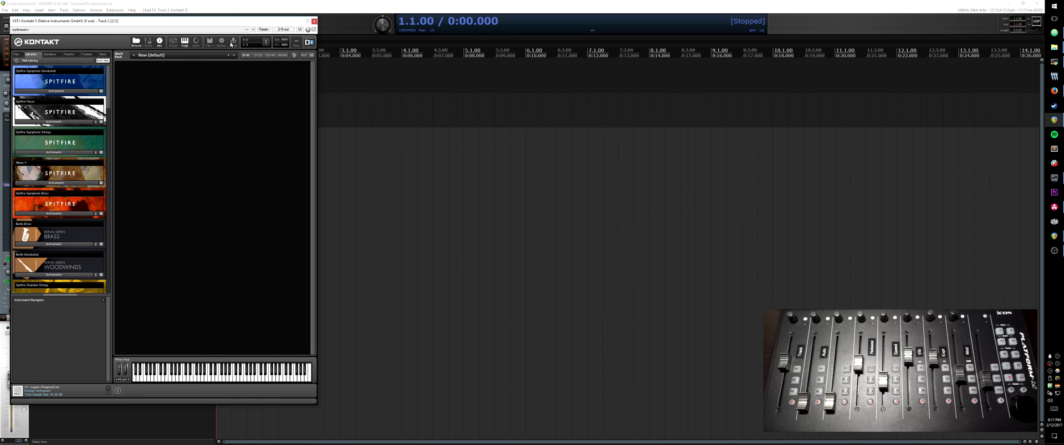
{"action": "left_click", "coordinate": [314, 21]}
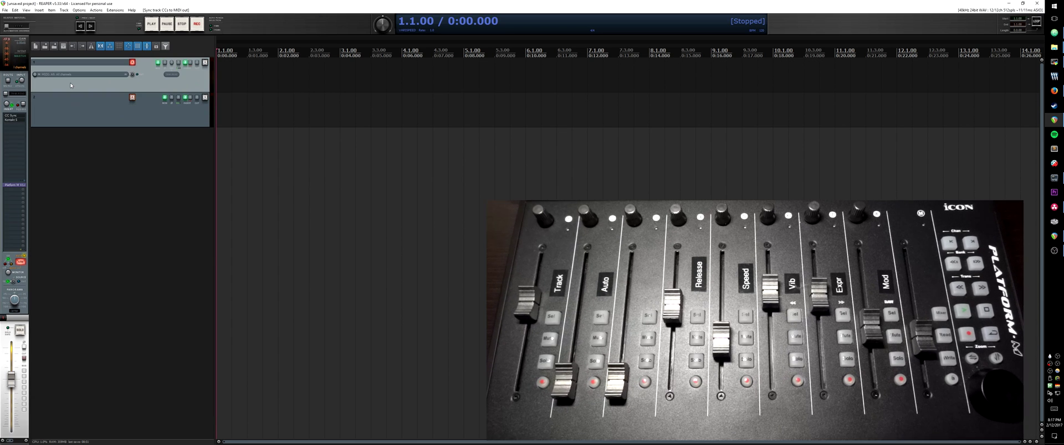
{"action": "left_click", "coordinate": [56, 86]}
{"action": "left_click", "coordinate": [80, 115]}
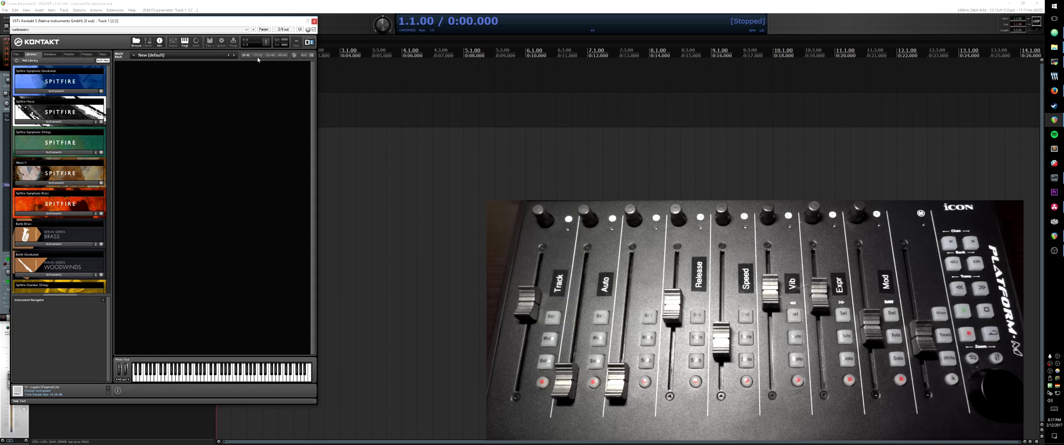
Set the MIDI output of Kontakt on the first track to merge with the MIDI bus and close its window.
{"action": "left_click_drag", "start_coordinate": [257, 23], "coordinate": [337, 55]}
{"action": "left_click", "coordinate": [363, 61]}
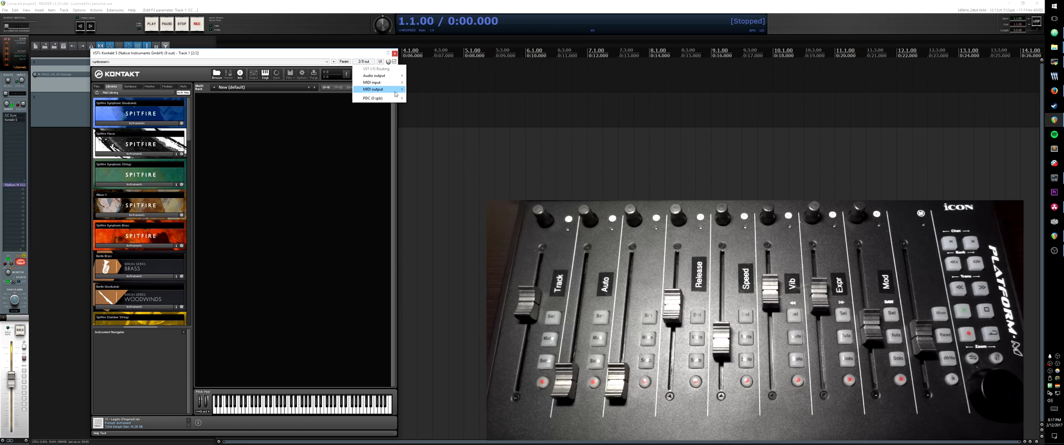
{"action": "mouse_move", "coordinate": [379, 93]}
{"action": "left_click", "coordinate": [394, 53]}
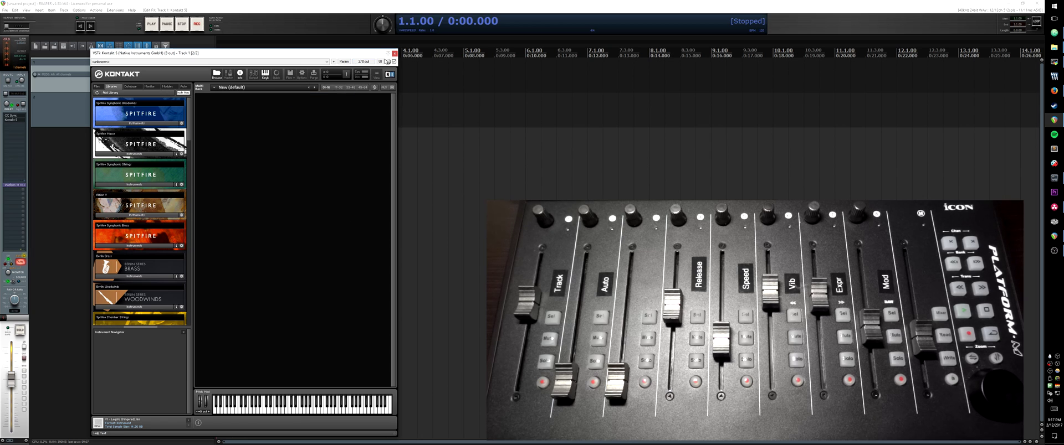
{"action": "left_click", "coordinate": [395, 53]}
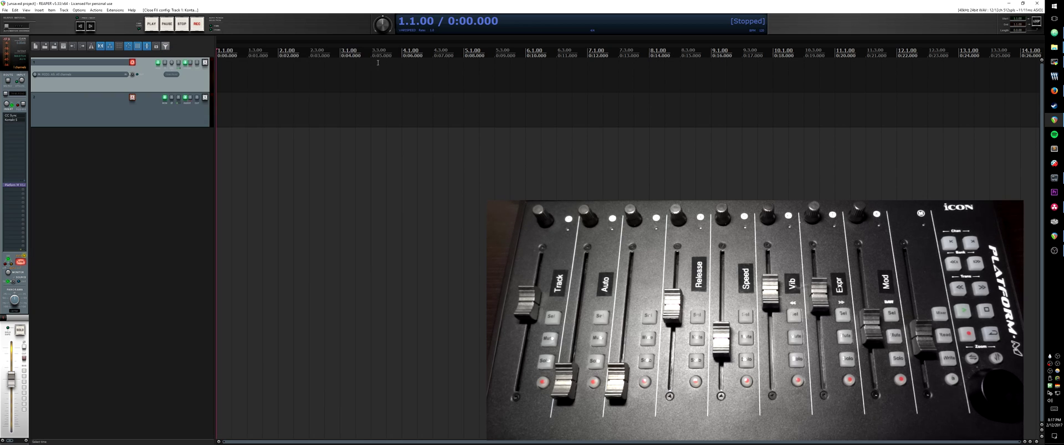
Set the MIDI output of Kontakt on the second track to merge with the MIDI bus and close its window.
{"action": "left_click", "coordinate": [204, 97]}
{"action": "left_click", "coordinate": [283, 28]}
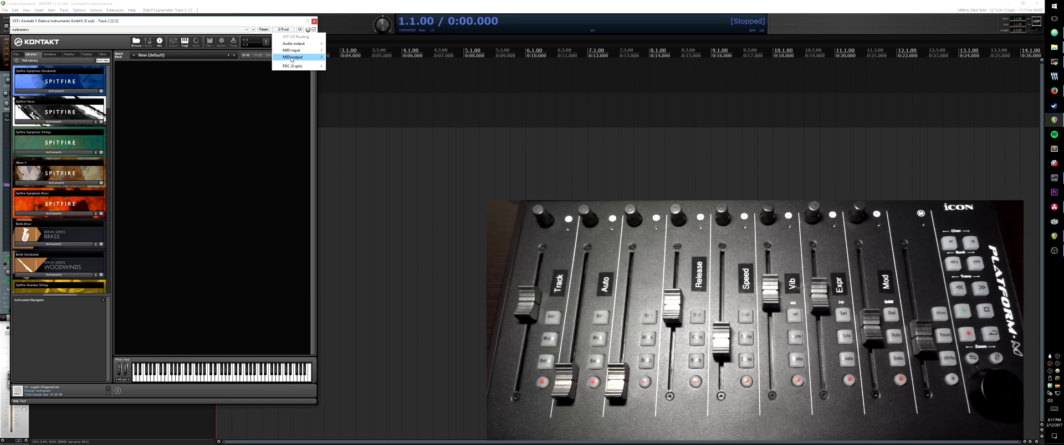
{"action": "mouse_move", "coordinate": [292, 60]}
{"action": "left_click", "coordinate": [238, 65]}
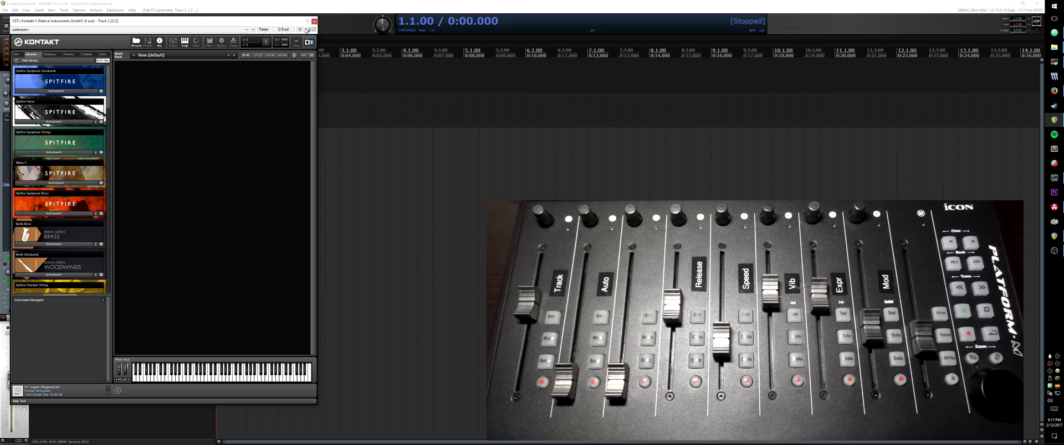
{"action": "left_click", "coordinate": [314, 21]}
Alternate between the two Kontakt tracks to check that the faders follow the selected track.
{"action": "left_click", "coordinate": [85, 103]}
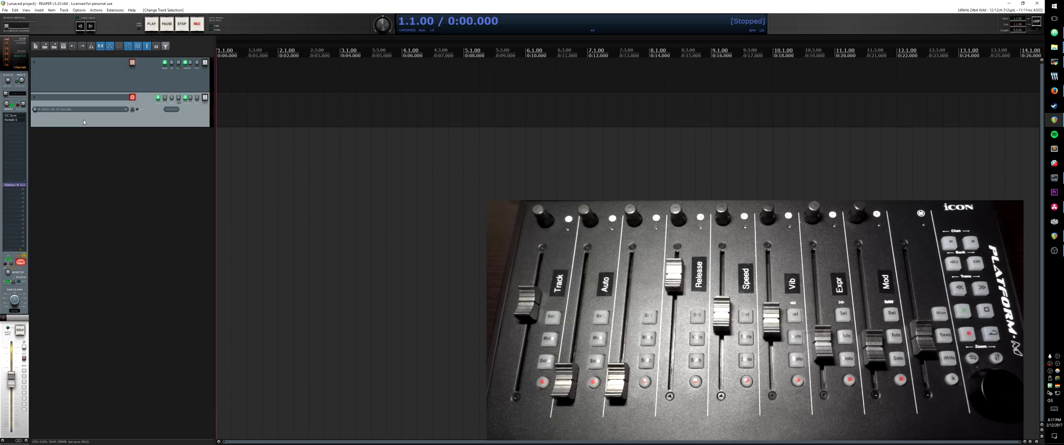
{"action": "key", "text": "Up"}
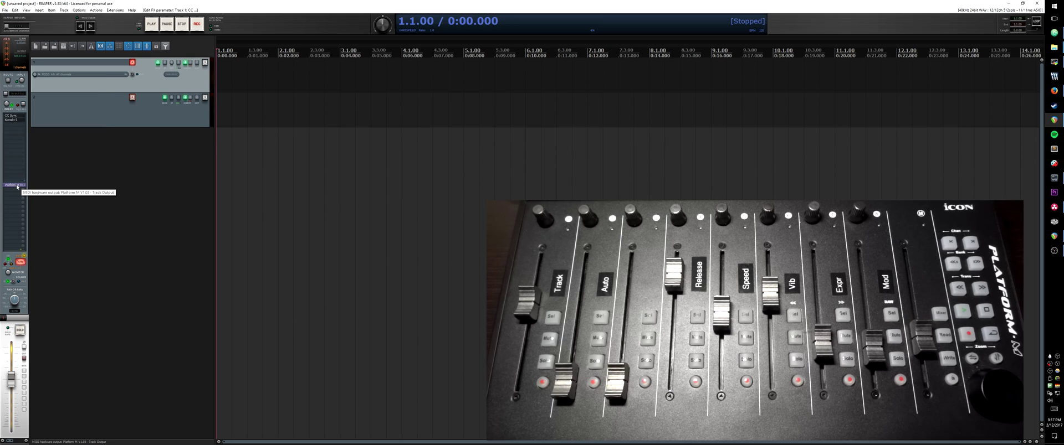
{"action": "left_click", "coordinate": [112, 122]}
{"action": "left_click", "coordinate": [127, 89]}
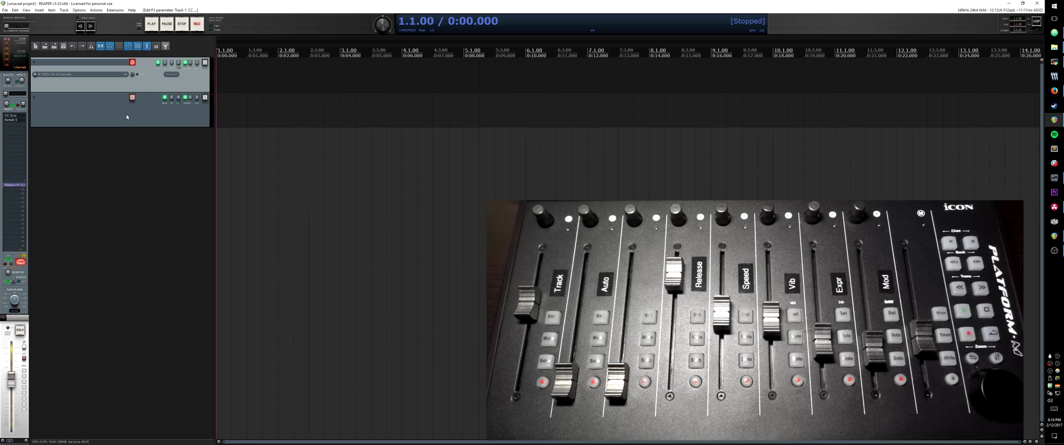
Reopen Kontakt on the first track, review its MIDI output options, and choose Merges with MIDI bus.
{"action": "left_click", "coordinate": [16, 120]}
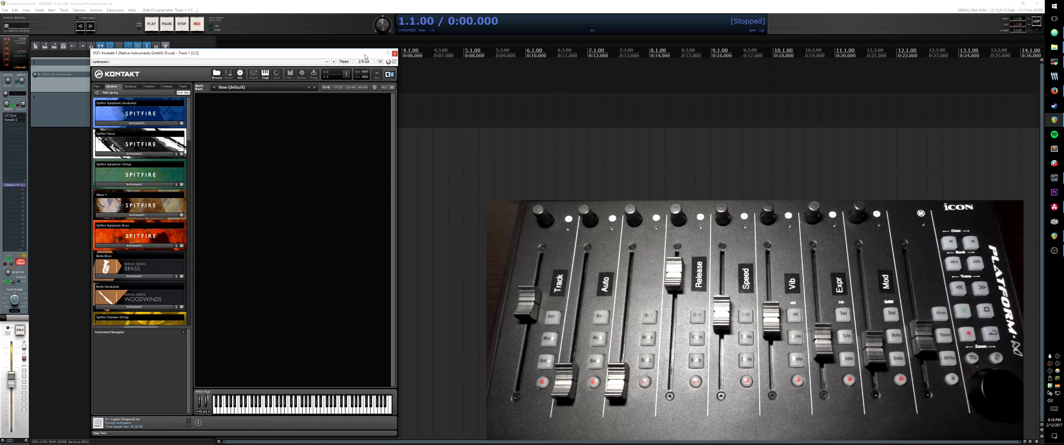
{"action": "left_click", "coordinate": [363, 61]}
{"action": "mouse_move", "coordinate": [377, 89]}
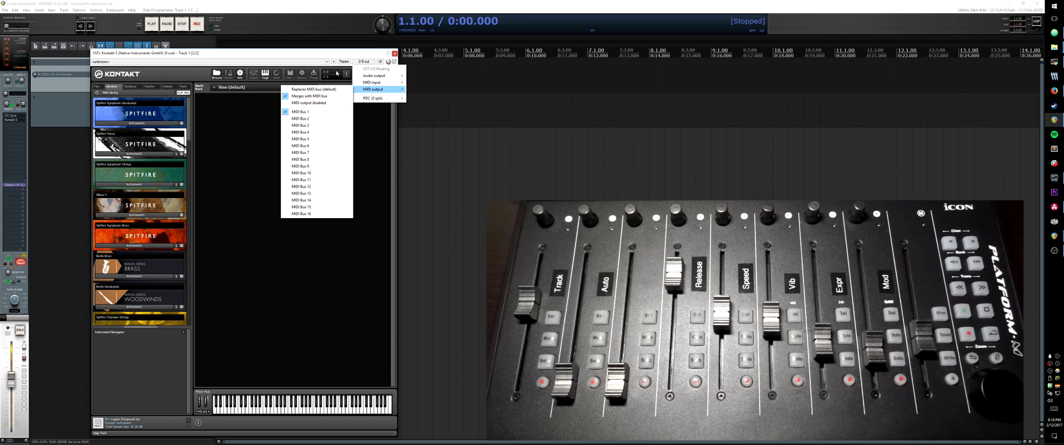
{"action": "left_click", "coordinate": [336, 73]}
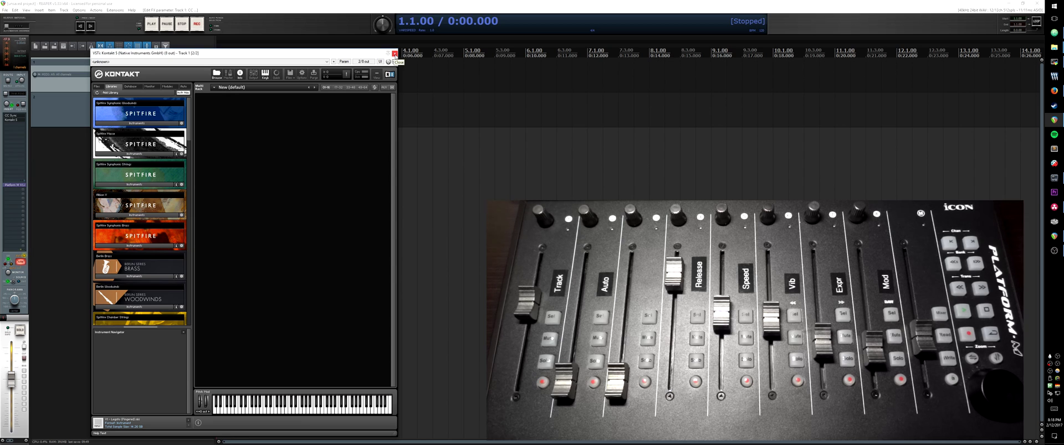
{"action": "left_click", "coordinate": [364, 62]}
{"action": "mouse_move", "coordinate": [371, 91]}
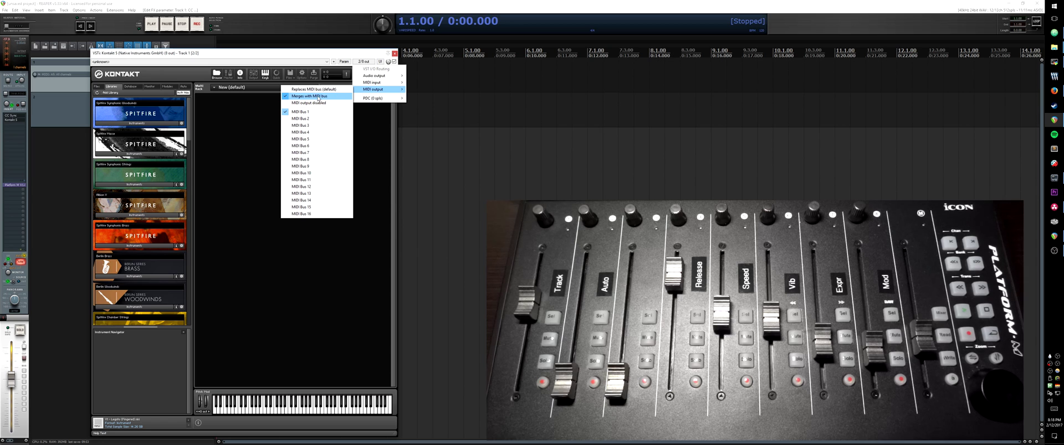
{"action": "left_click", "coordinate": [318, 96]}
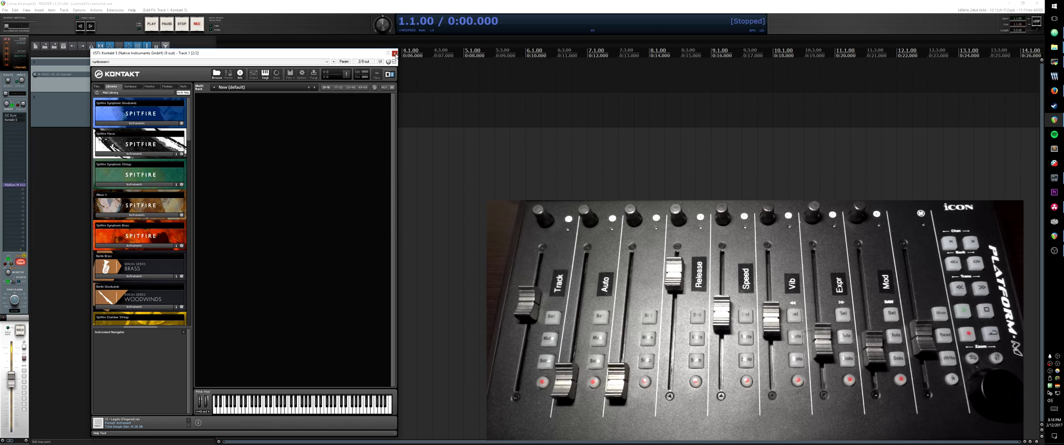
{"action": "left_click", "coordinate": [394, 53]}
Check the MIDI output routing of Kontakt on the second track and close its window.
{"action": "left_click", "coordinate": [183, 102]}
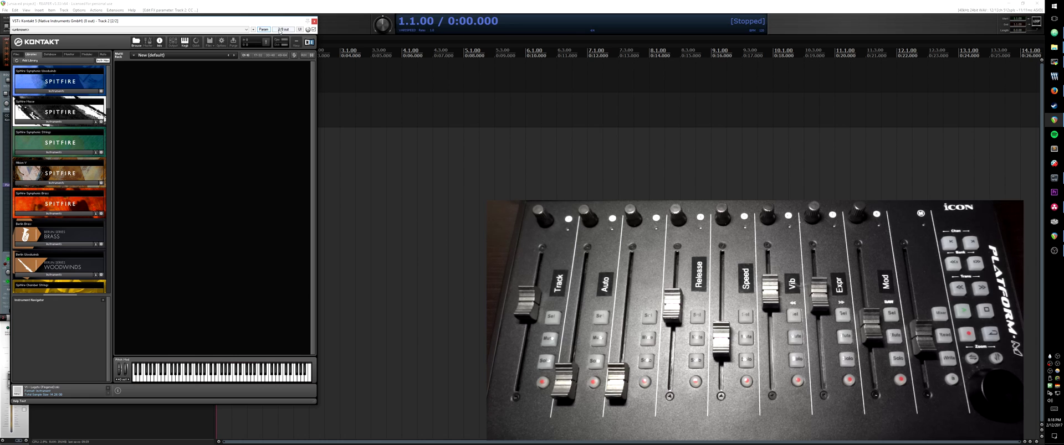
{"action": "left_click", "coordinate": [280, 30]}
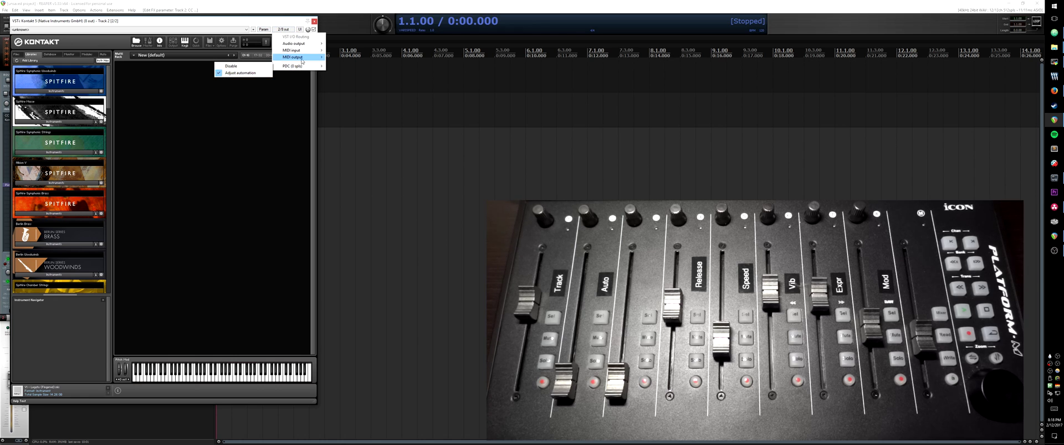
{"action": "left_click", "coordinate": [239, 72]}
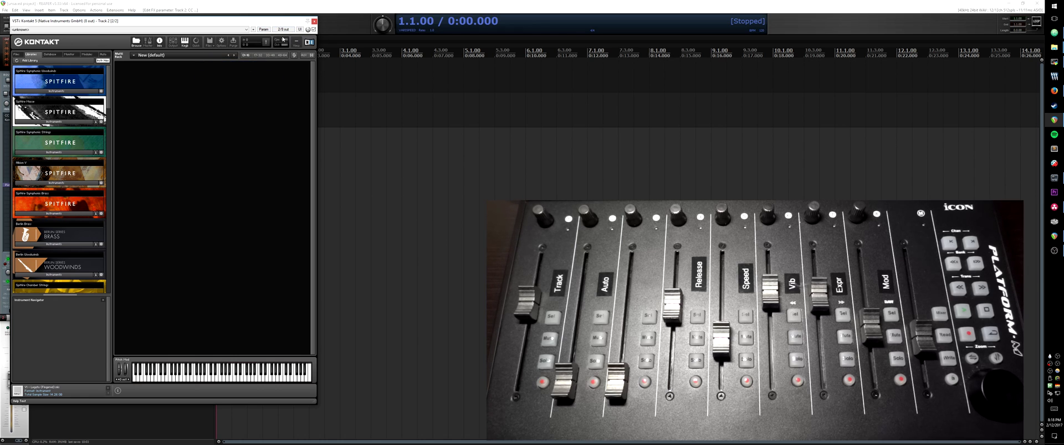
{"action": "left_click", "coordinate": [314, 21]}
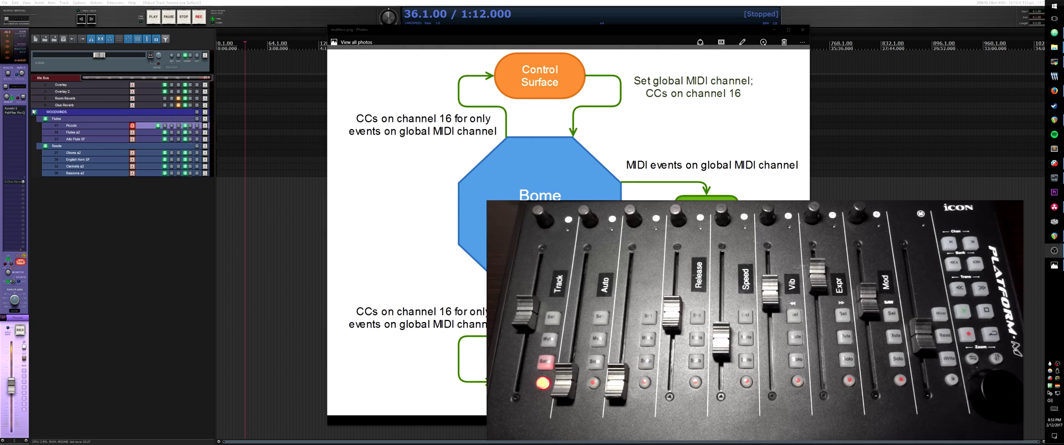
Show the MIDI track control panel for the Piccolo track, inspect its MIDI activity log, and close the panel.
{"action": "right_click", "coordinate": [85, 128]}
{"action": "mouse_move", "coordinate": [89, 200]}
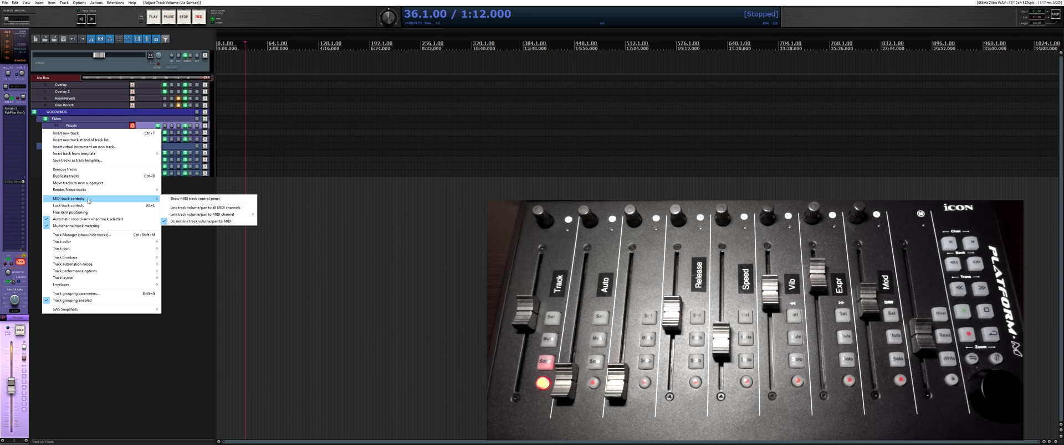
{"action": "left_click", "coordinate": [194, 198]}
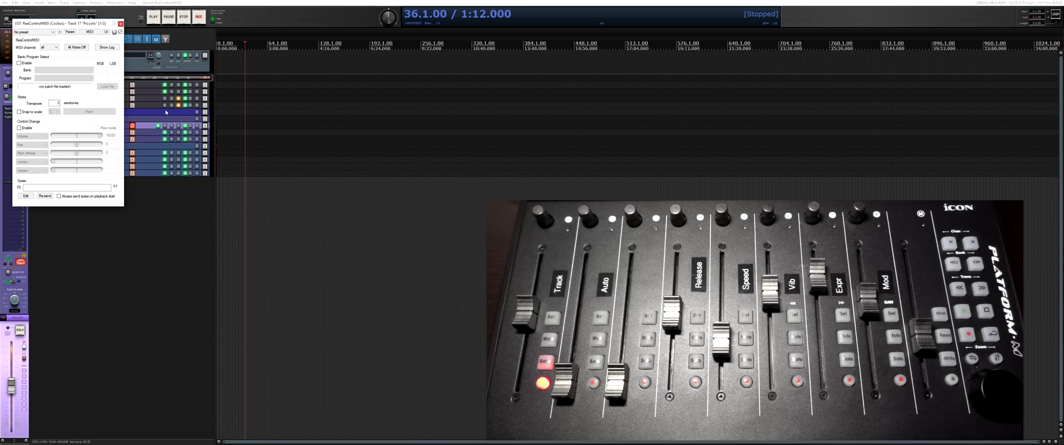
{"action": "left_click", "coordinate": [107, 47]}
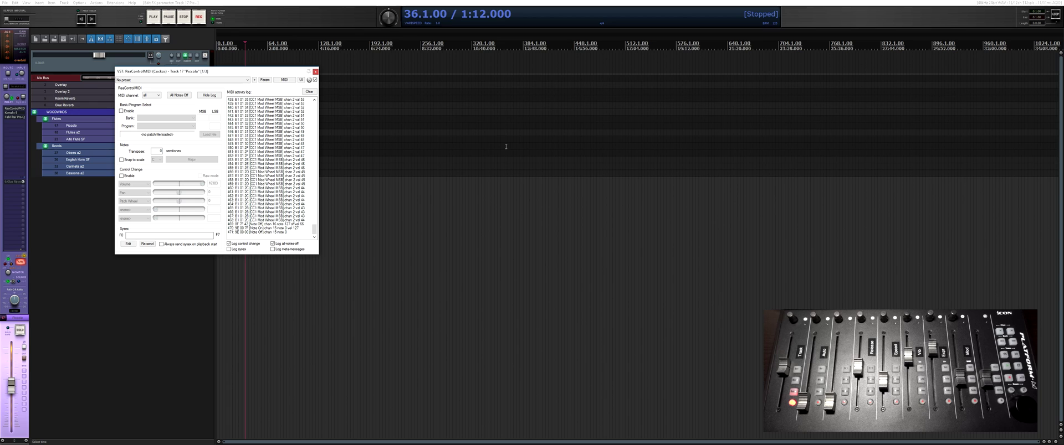
{"action": "key", "text": "alt+Tab"}
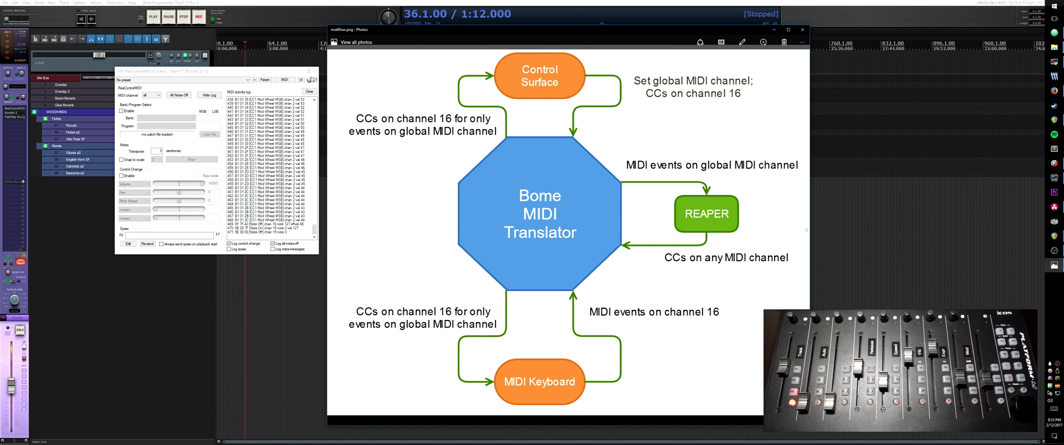
{"action": "left_click", "coordinate": [315, 72]}
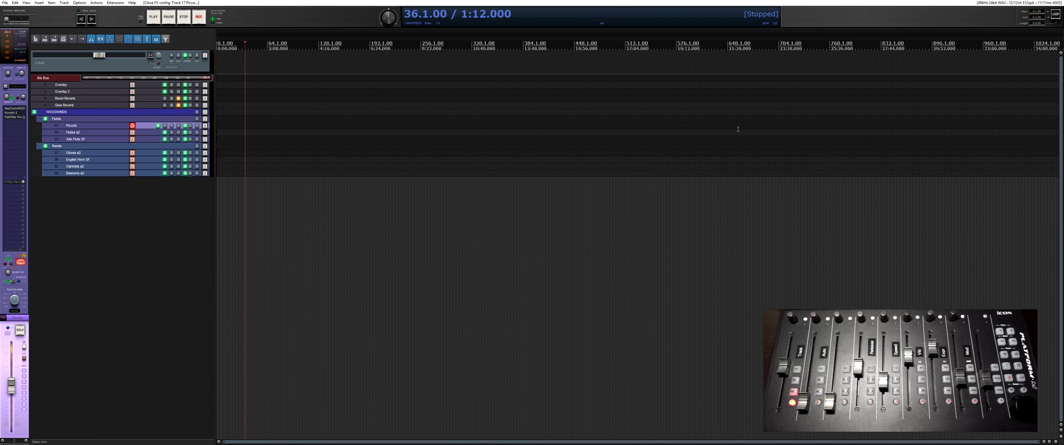
Review the MIDI flow diagram, minimize it, and examine the ICON preset's translator list in Bome MIDI Translator Pro.
{"action": "key", "text": "alt+Tab"}
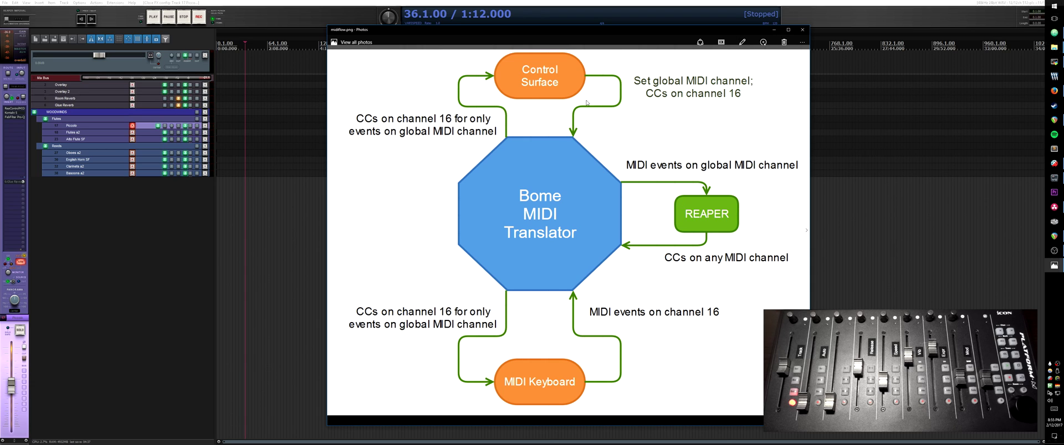
{"action": "left_click", "coordinate": [775, 31]}
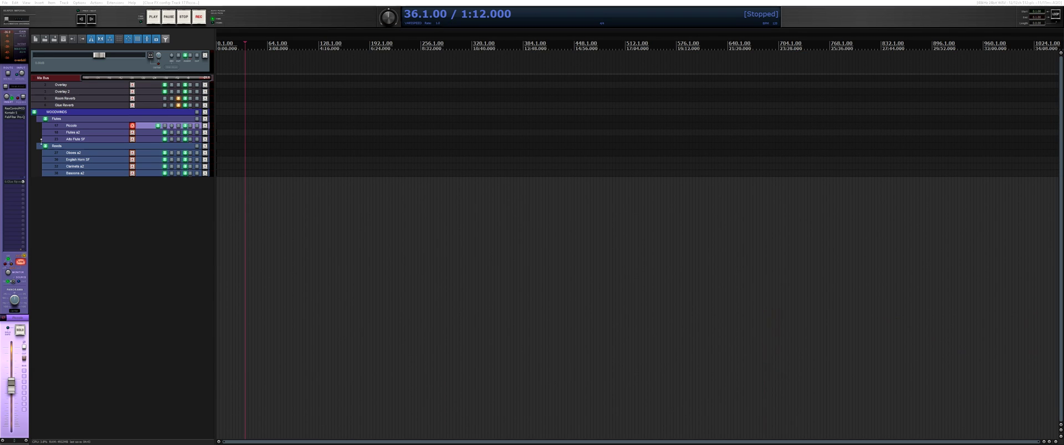
{"action": "left_click", "coordinate": [1054, 164]}
{"action": "left_click_drag", "start_coordinate": [661, 30], "coordinate": [736, 58]}
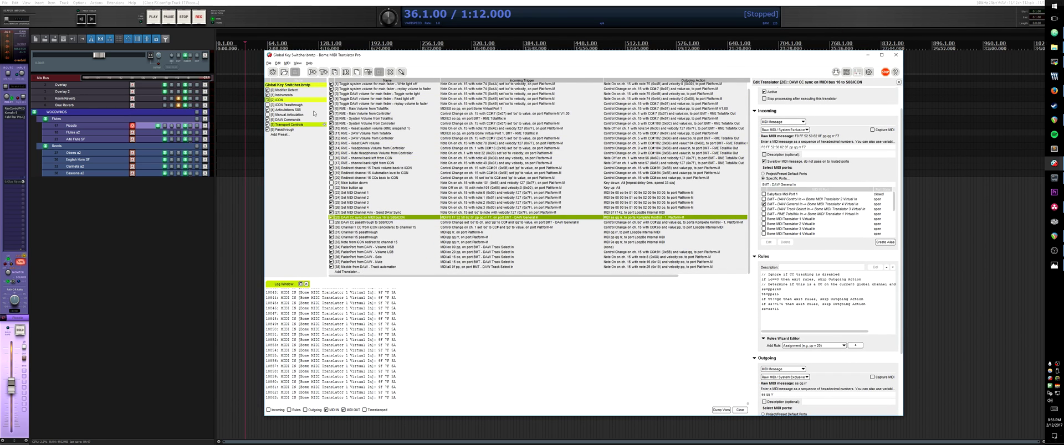
{"action": "scroll", "coordinate": [469, 159], "scroll_direction": "up", "scroll_amount": 1}
{"action": "scroll", "coordinate": [469, 159], "scroll_direction": "down", "scroll_amount": 1}
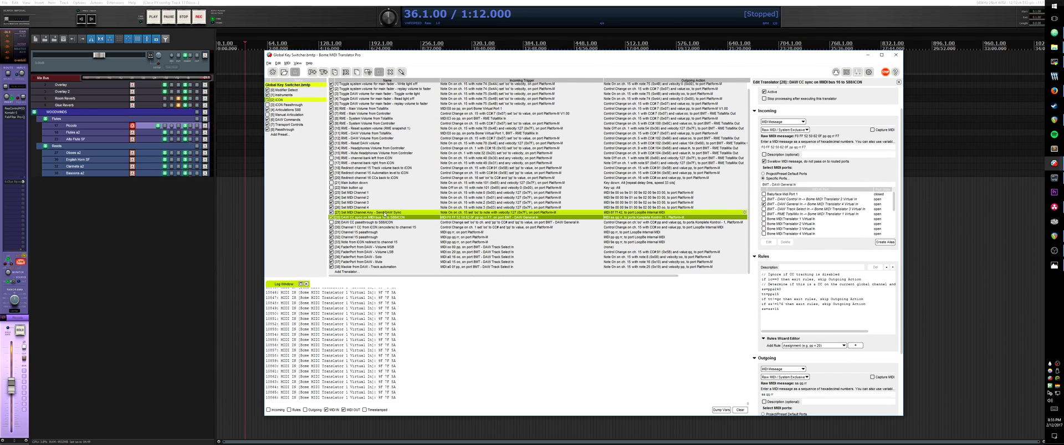
{"action": "scroll", "coordinate": [365, 183], "scroll_direction": "up", "scroll_amount": 1}
{"action": "scroll", "coordinate": [355, 205], "scroll_direction": "down", "scroll_amount": 1}
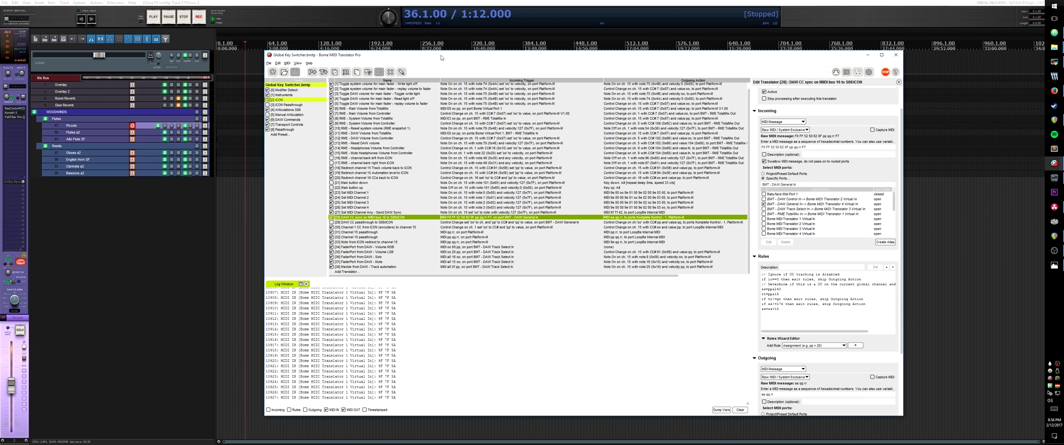
Switch back to REAPER, add the CC Sync JS effect to the Piccolo track, and move it first in the insert chain.
{"action": "key", "text": "alt+Tab"}
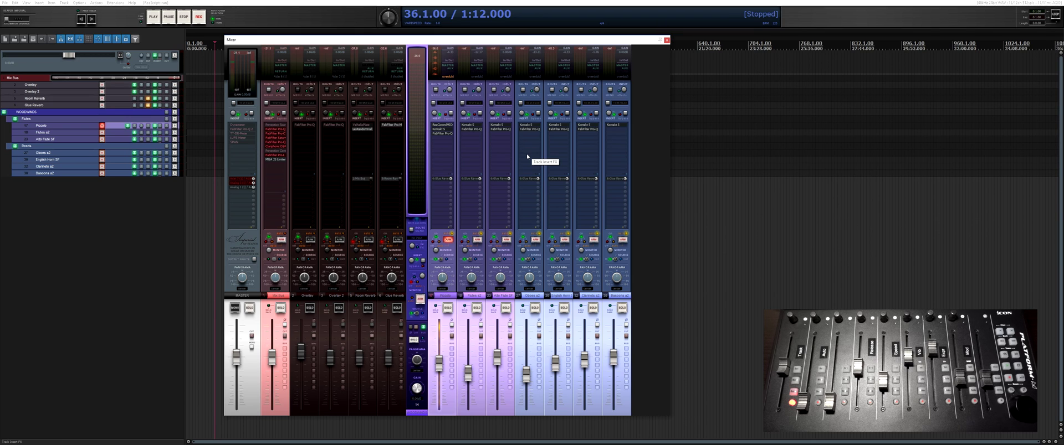
{"action": "double_click", "coordinate": [438, 139]}
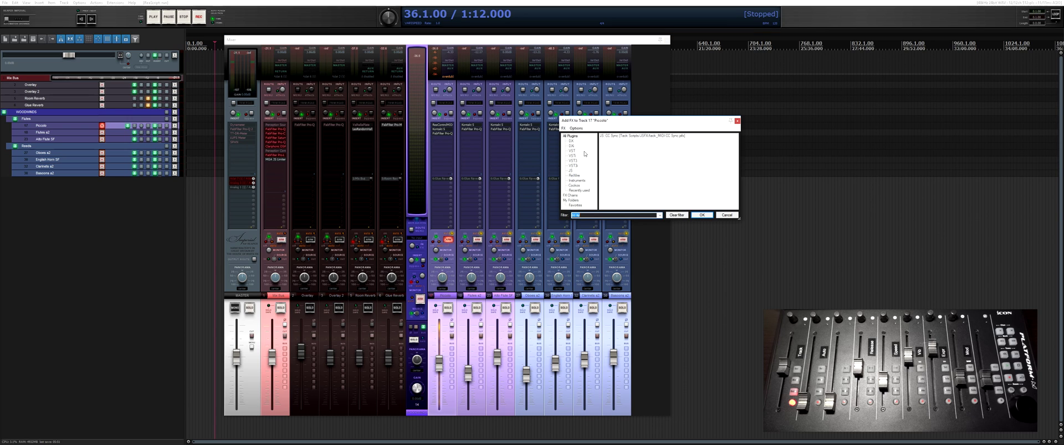
{"action": "double_click", "coordinate": [614, 135]}
{"action": "left_click_drag", "start_coordinate": [437, 138], "coordinate": [439, 124]}
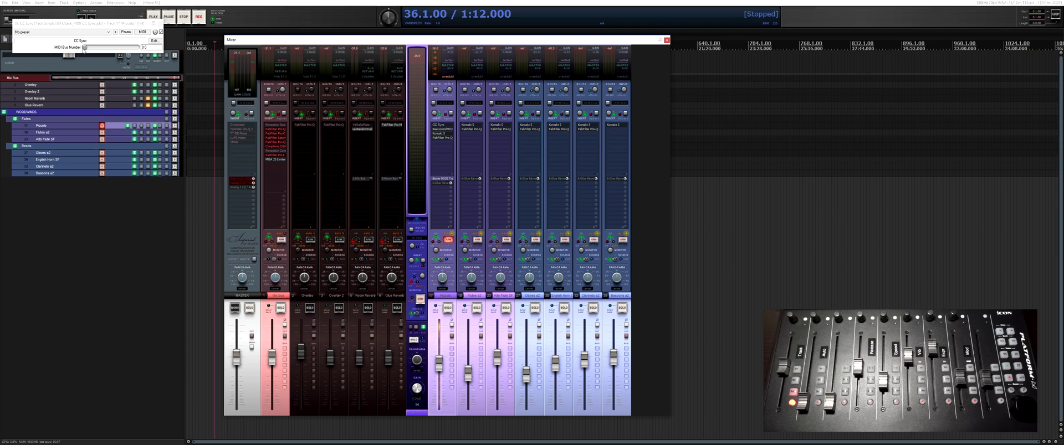
Set CC Sync's MIDI Bus Number on the Piccolo track to its highest value and close the effect window.
{"action": "left_click", "coordinate": [102, 50]}
{"action": "left_click_drag", "start_coordinate": [85, 49], "coordinate": [150, 48]}
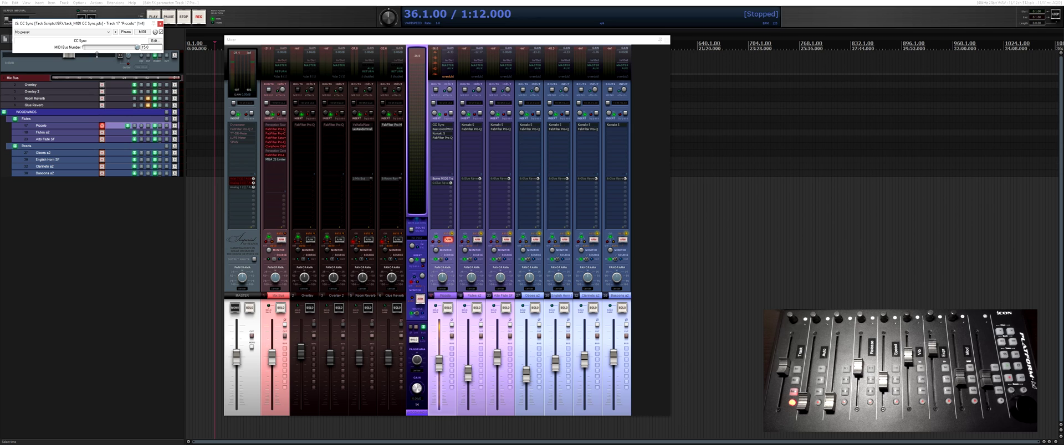
{"action": "left_click", "coordinate": [160, 23]}
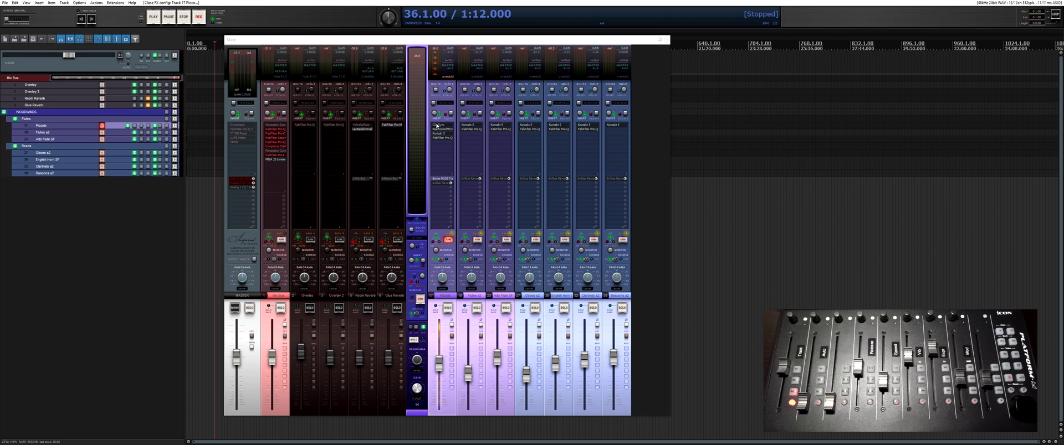
Copy CC Sync from the Piccolo track to the start of the other woodwind tracks' insert chains and close the mixer.
{"action": "left_click_drag", "start_coordinate": [437, 126], "coordinate": [617, 127]}
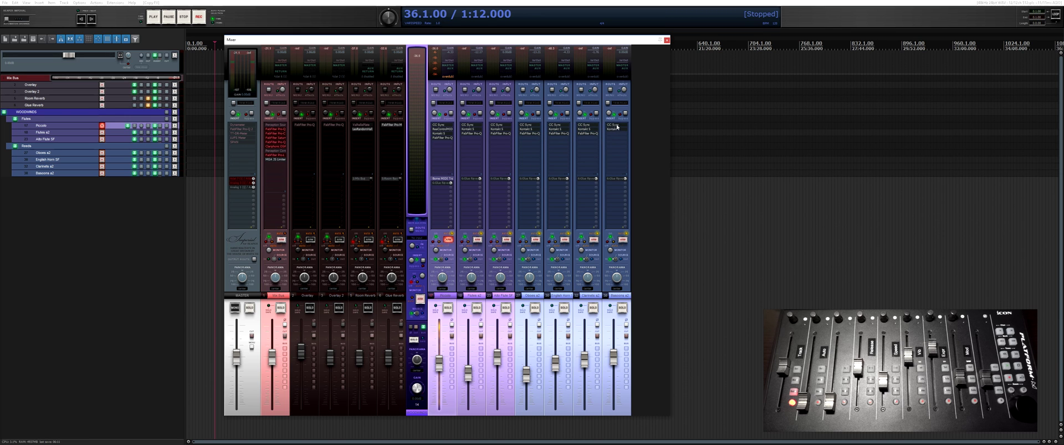
{"action": "key", "text": "ctrl+m"}
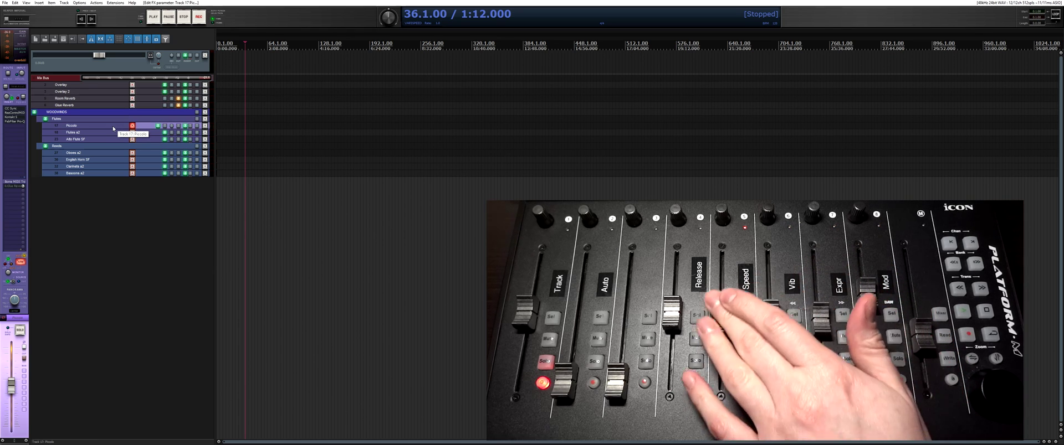
Alternate between the Flutes a2 and Piccolo tracks to check that the controller's faders follow the selected track.
{"action": "left_click", "coordinate": [110, 135]}
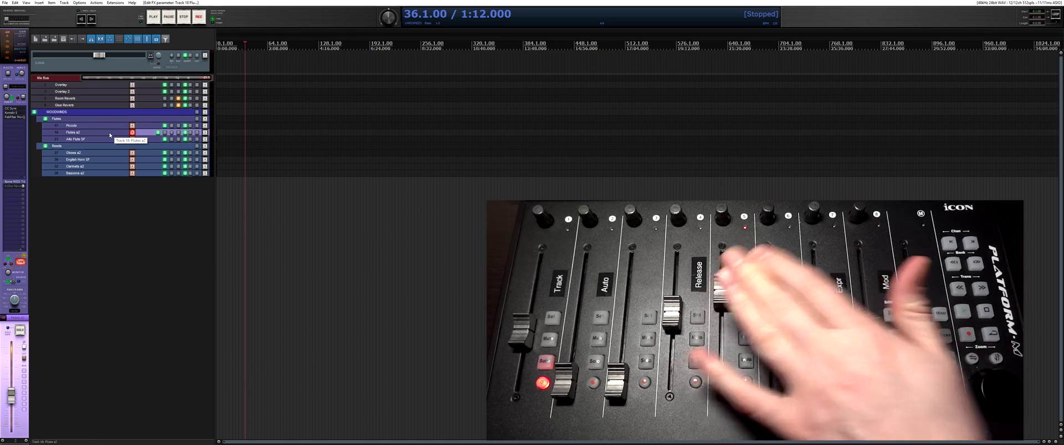
{"action": "left_click", "coordinate": [109, 124]}
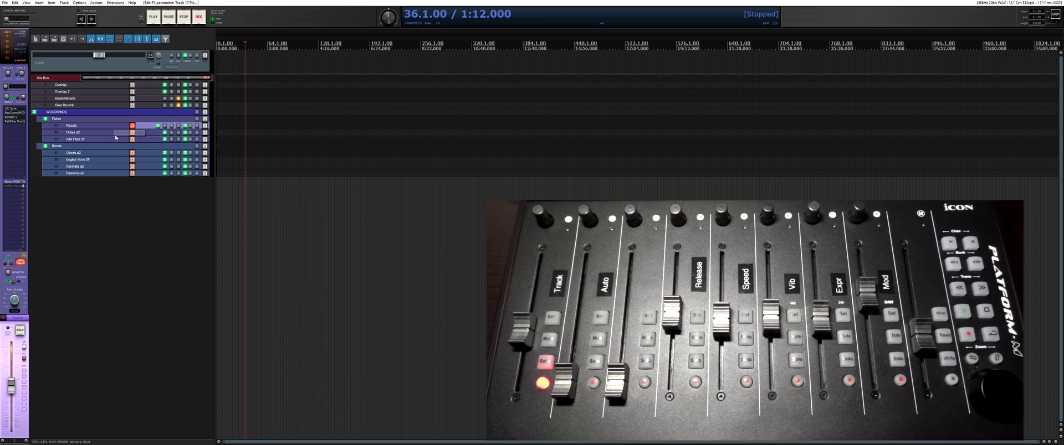
{"action": "left_click", "coordinate": [115, 134]}
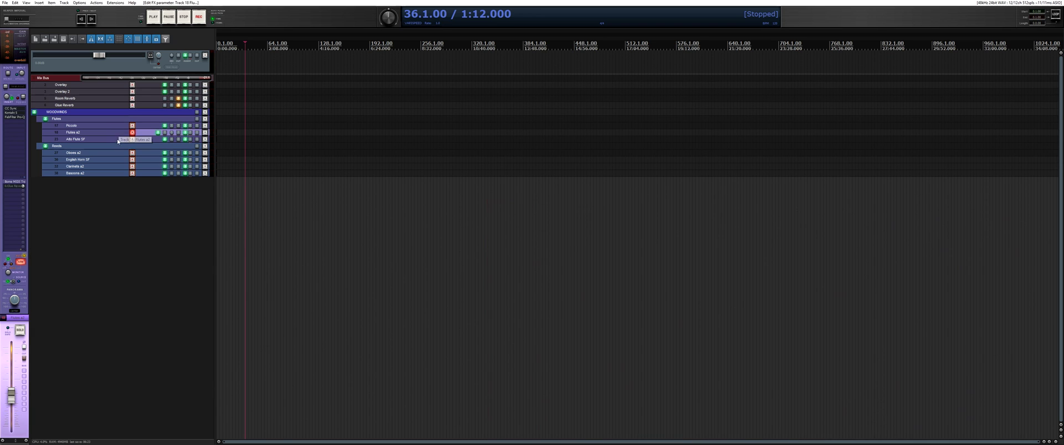
{"action": "left_click", "coordinate": [120, 127]}
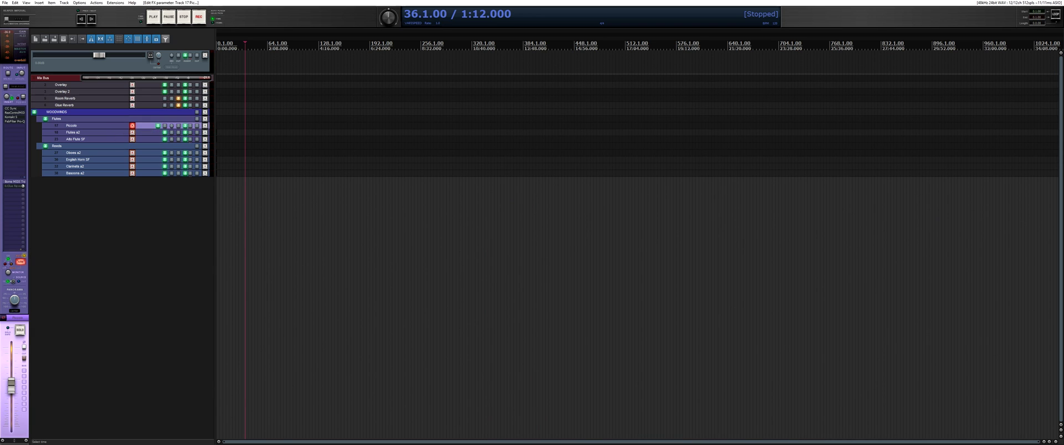
Switch to Bome MIDI Translator Pro and examine the incoming SysEx message of the translator for DAW CC sync on MIDI bus 16.
{"action": "left_click", "coordinate": [1055, 163]}
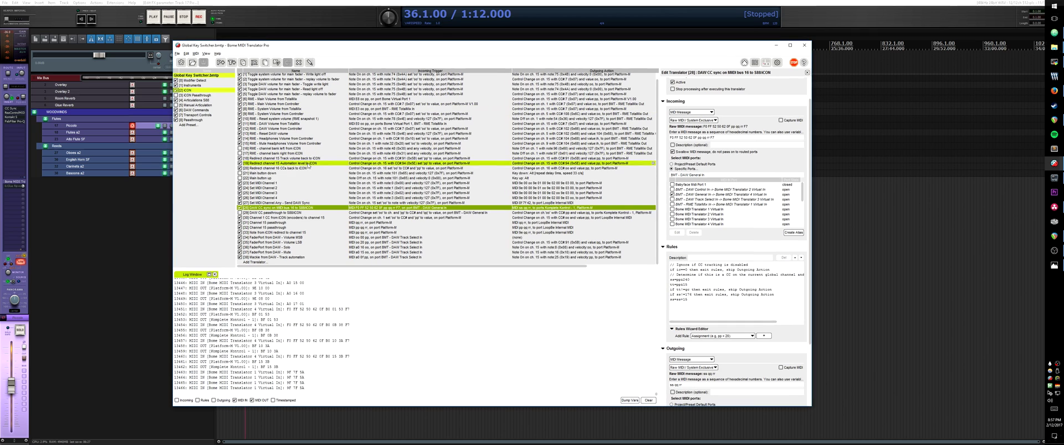
{"action": "left_click", "coordinate": [268, 212]}
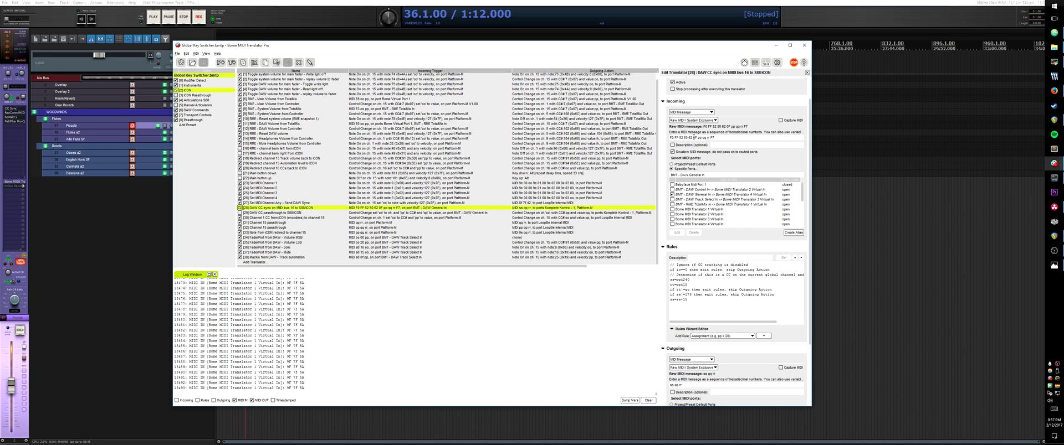
{"action": "key", "text": "shift+End"}
{"action": "key", "text": "shift+Home"}
{"action": "double_click", "coordinate": [695, 137]}
{"action": "left_click", "coordinate": [711, 138]}
Examine the CC sync translator's rules, outgoing message and output ports, and minimize the window.
{"action": "key", "text": "ctrl+a"}
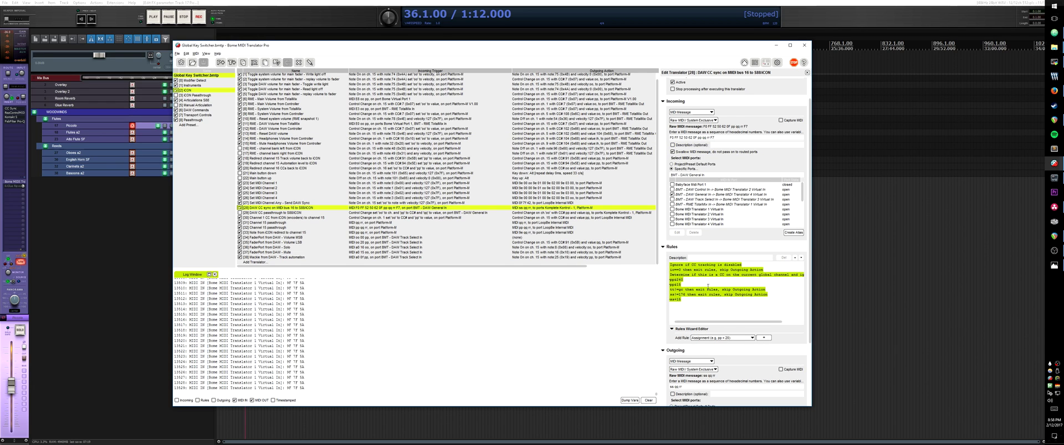
{"action": "scroll", "coordinate": [707, 280], "scroll_direction": "up", "scroll_amount": 1}
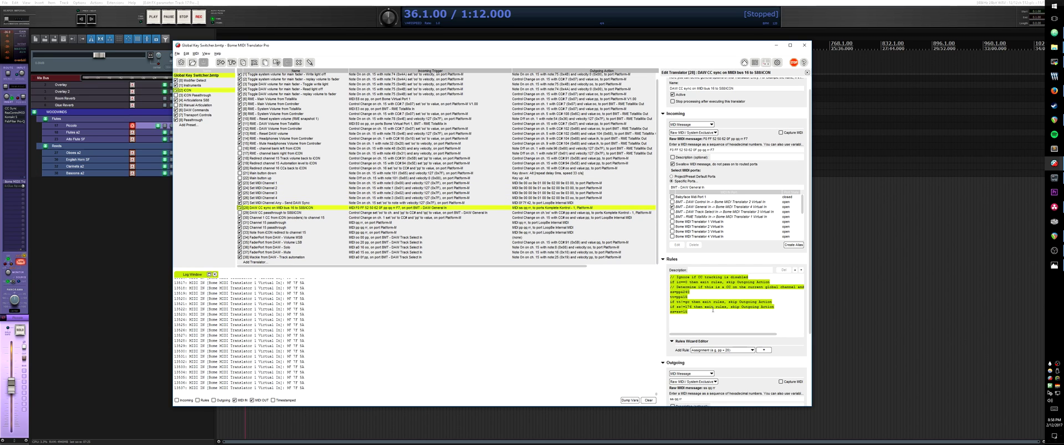
{"action": "left_click", "coordinate": [689, 314]}
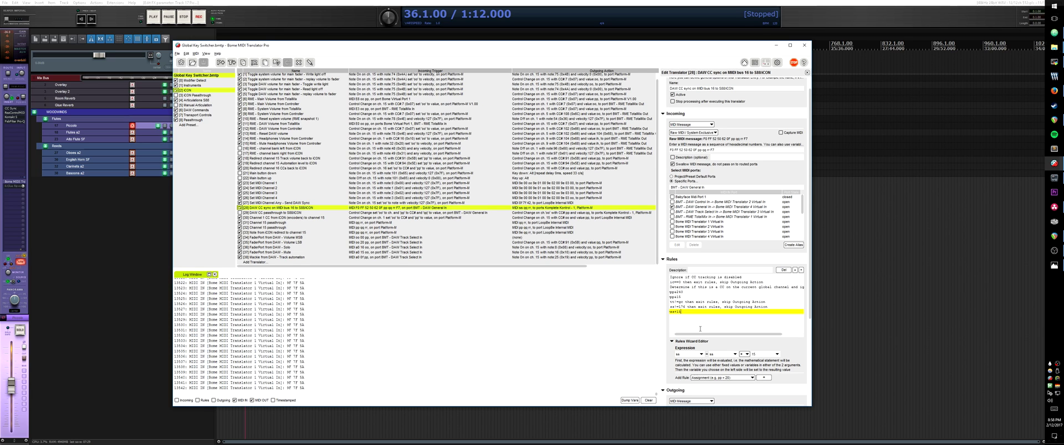
{"action": "scroll", "coordinate": [667, 339], "scroll_direction": "down", "scroll_amount": 2}
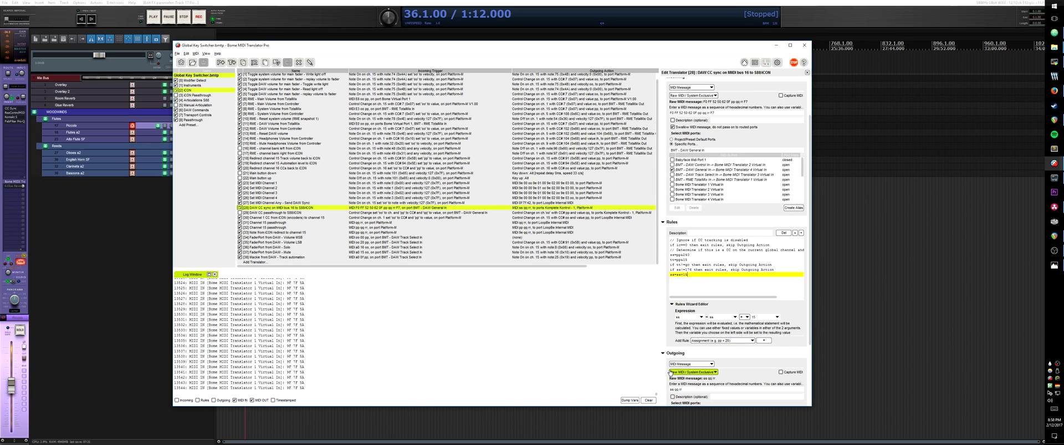
{"action": "scroll", "coordinate": [668, 382], "scroll_direction": "down", "scroll_amount": 3}
{"action": "scroll", "coordinate": [676, 377], "scroll_direction": "down", "scroll_amount": 5}
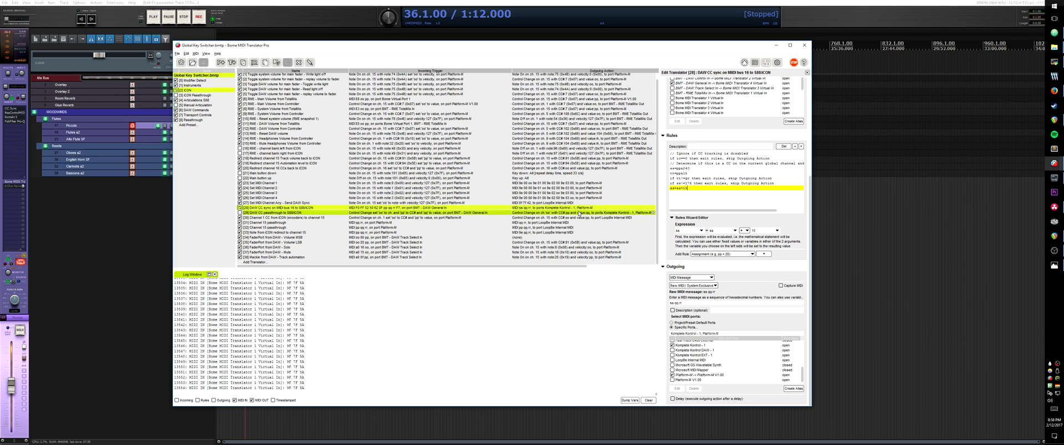
{"action": "left_click", "coordinate": [776, 46]}
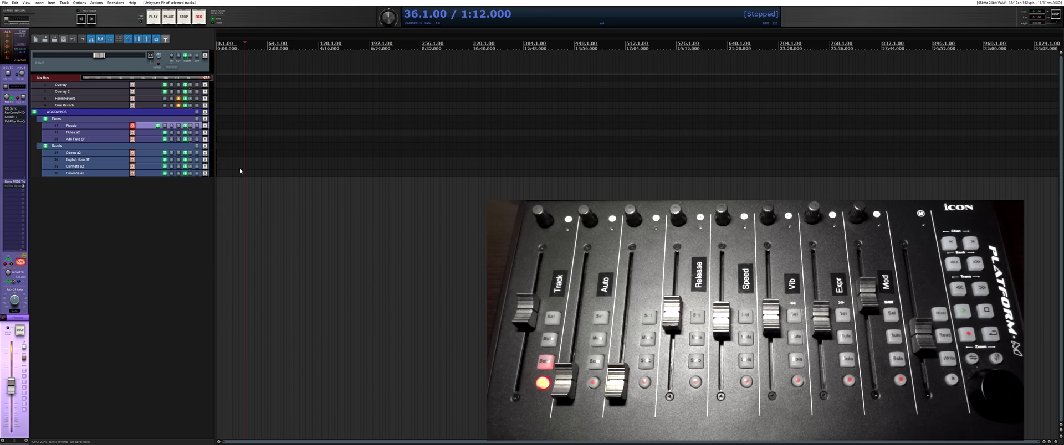
In Kontakt on the Piccolo track, load the Piccolo Flute - Long instrument from Quick-Load and hide the Quick-Load browser.
{"action": "left_click_drag", "start_coordinate": [507, 45], "coordinate": [268, 40]}
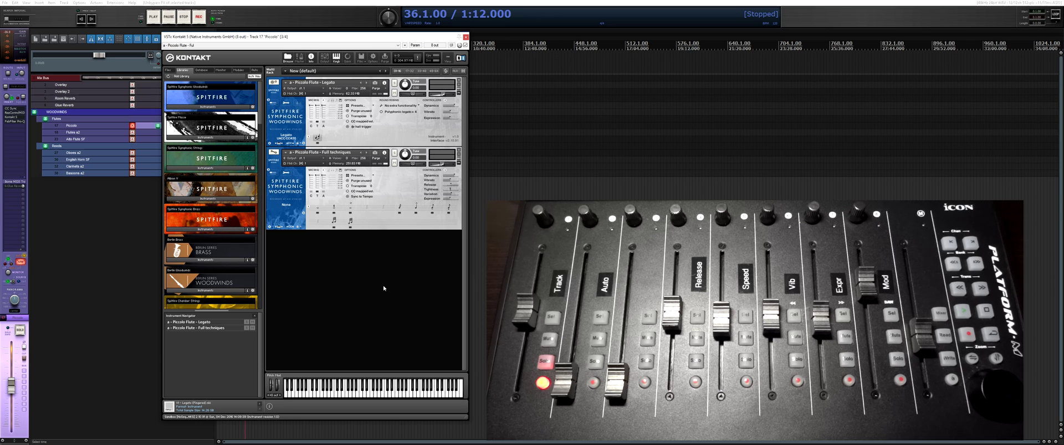
{"action": "key", "text": "F7"}
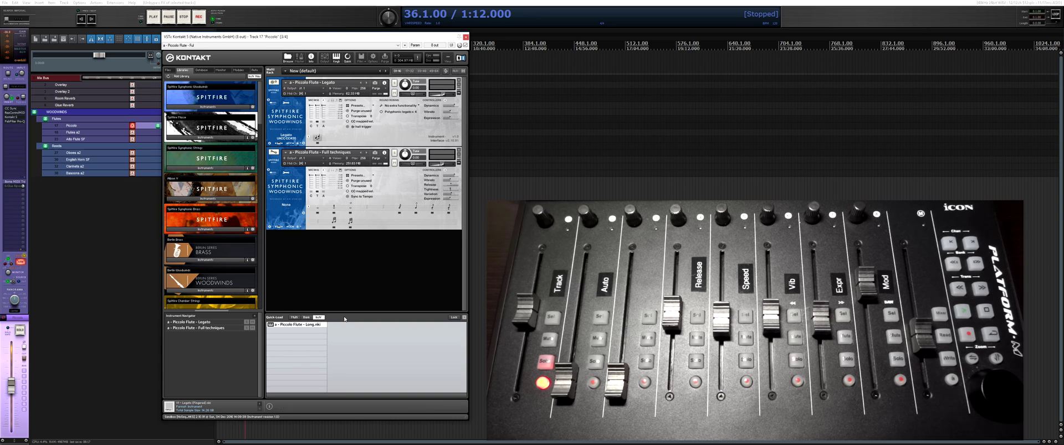
{"action": "left_click_drag", "start_coordinate": [344, 319], "coordinate": [446, 302]}
{"action": "left_click", "coordinate": [464, 318]}
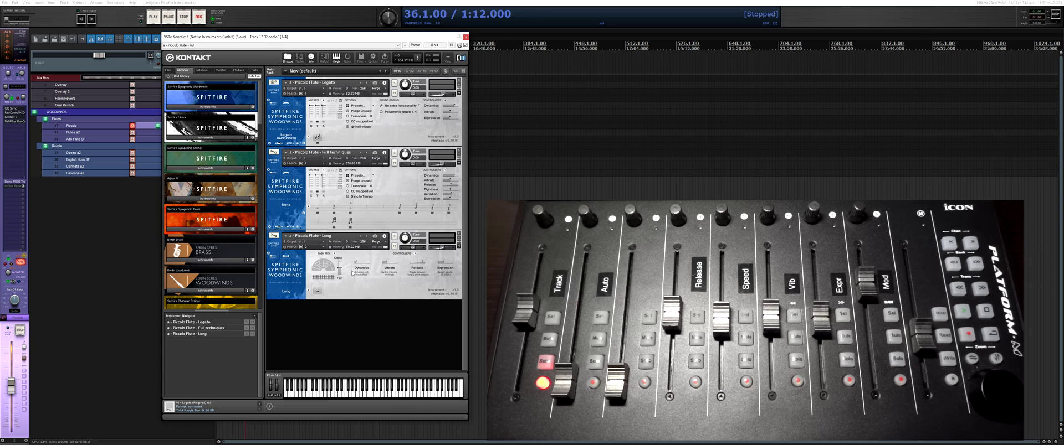